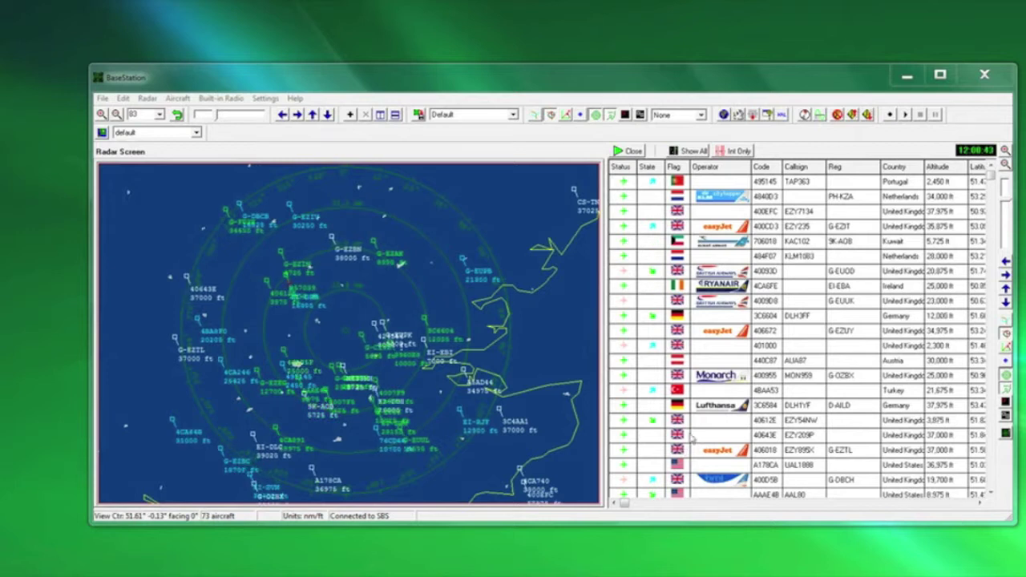
Select aircraft rows 401000 and 440C87 in the aircraft list, and shut down BaseStation.
click(720, 350)
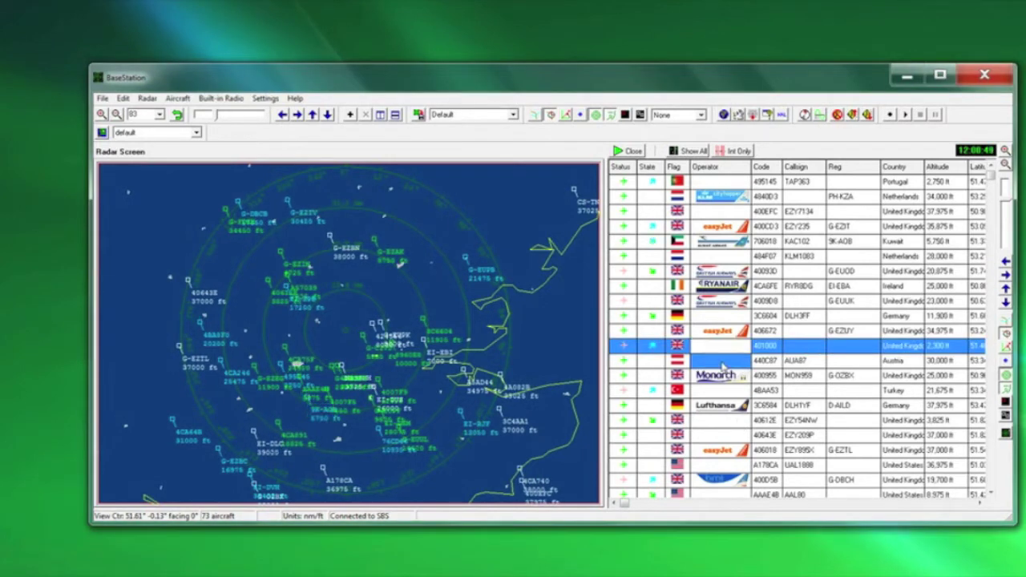
click(724, 361)
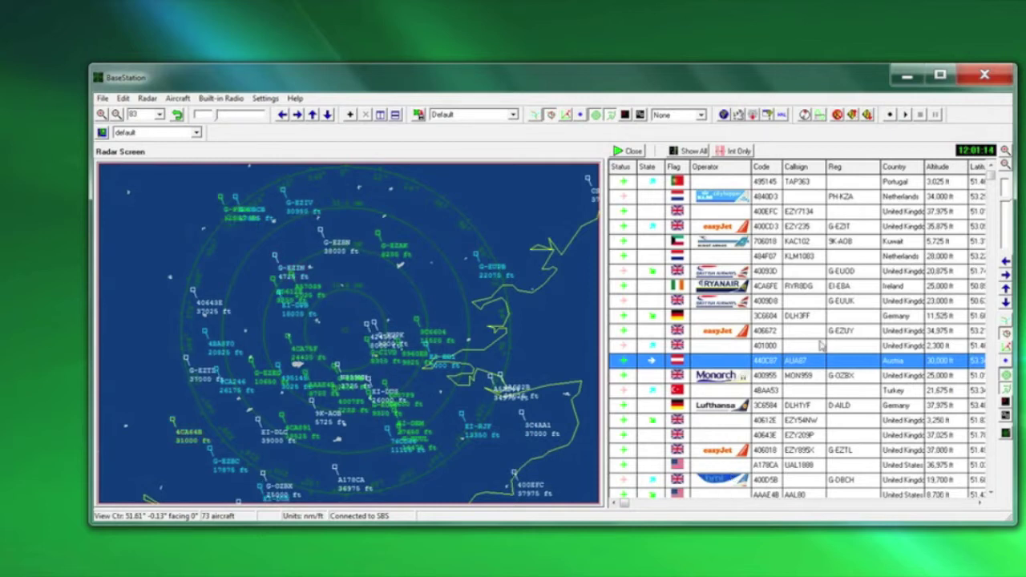
click(975, 83)
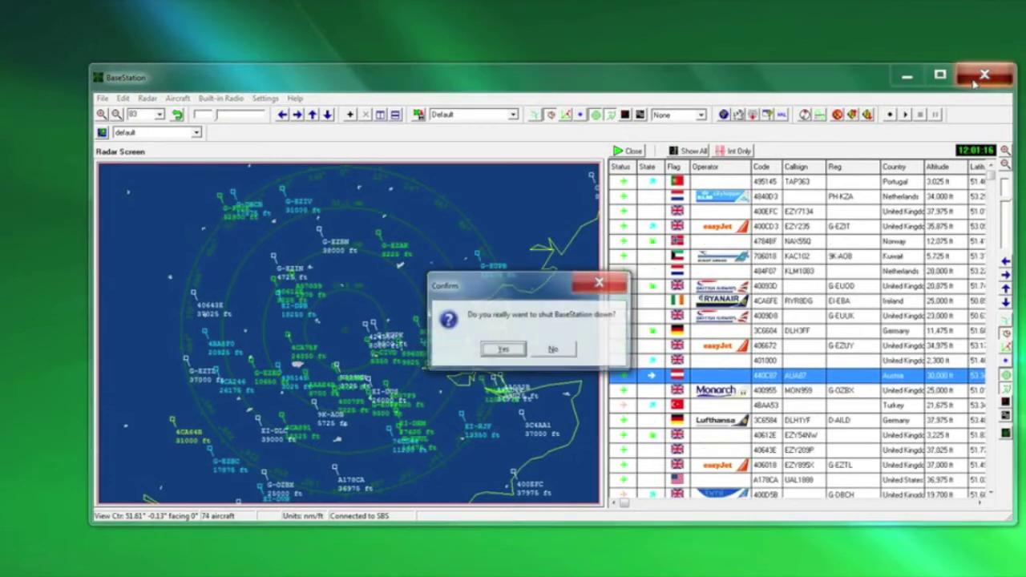
click(503, 351)
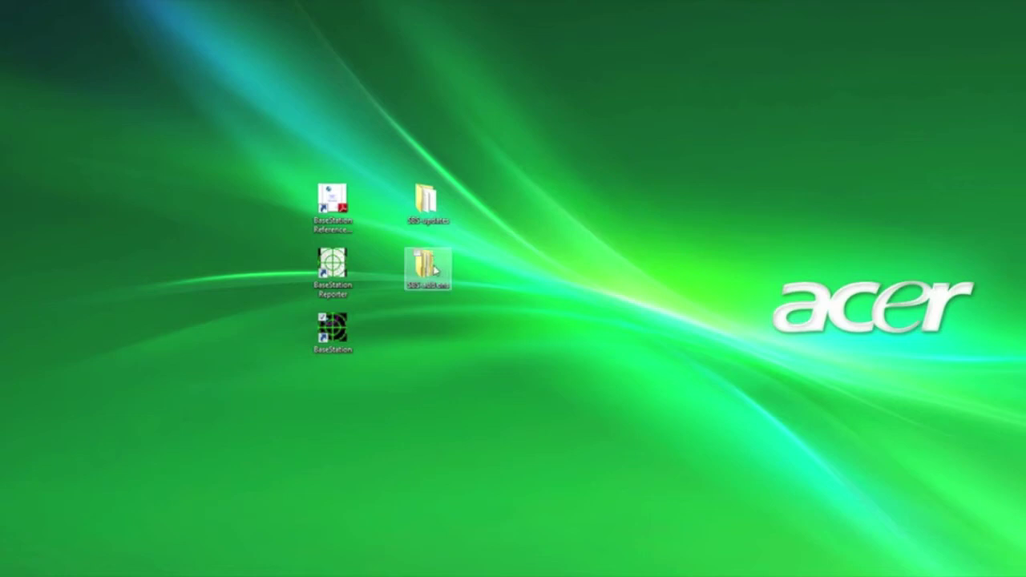
Create a new folder on the desktop and delete it again.
right_click(427, 337)
mouse_move(393, 465)
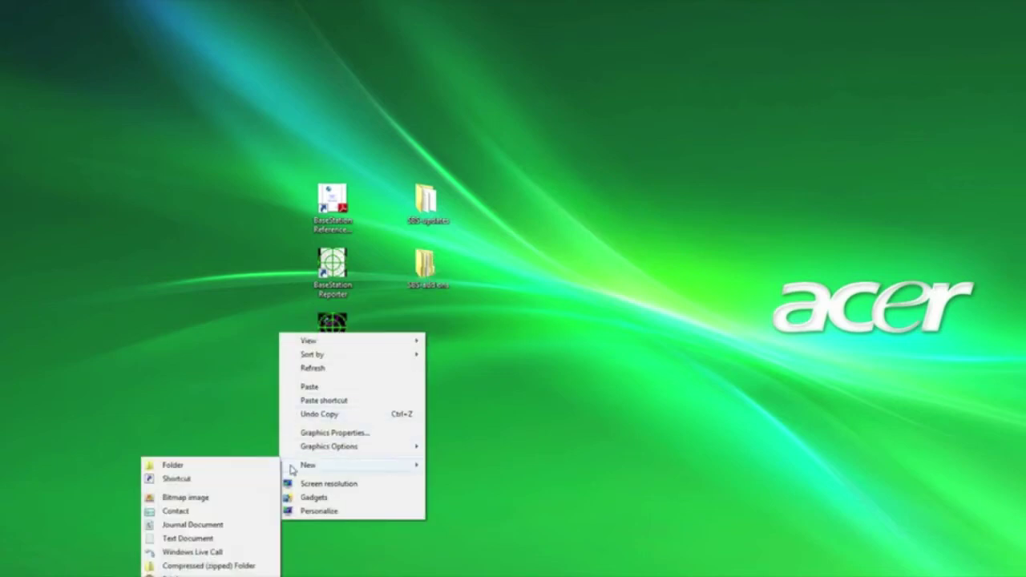
click(173, 465)
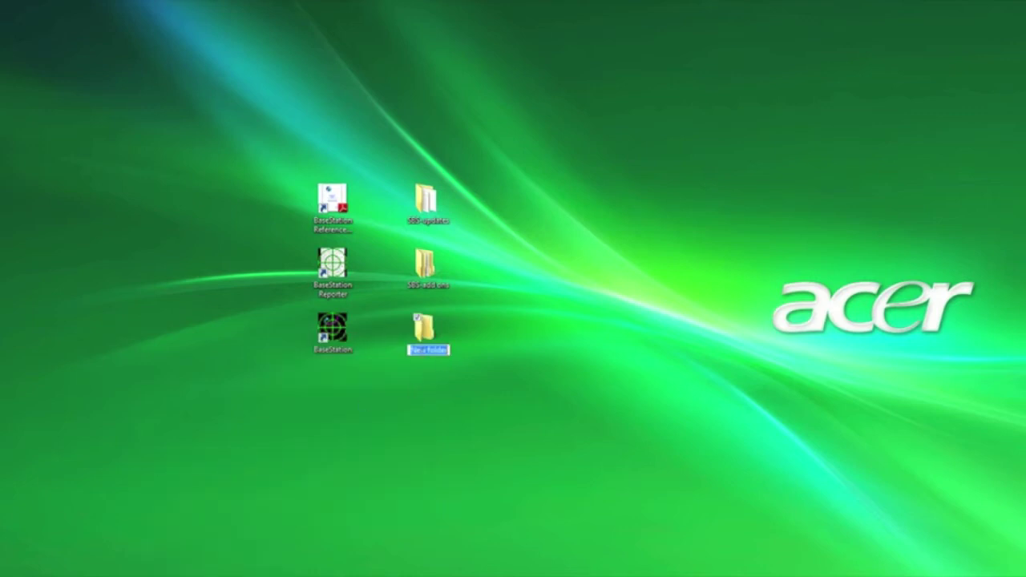
click(464, 364)
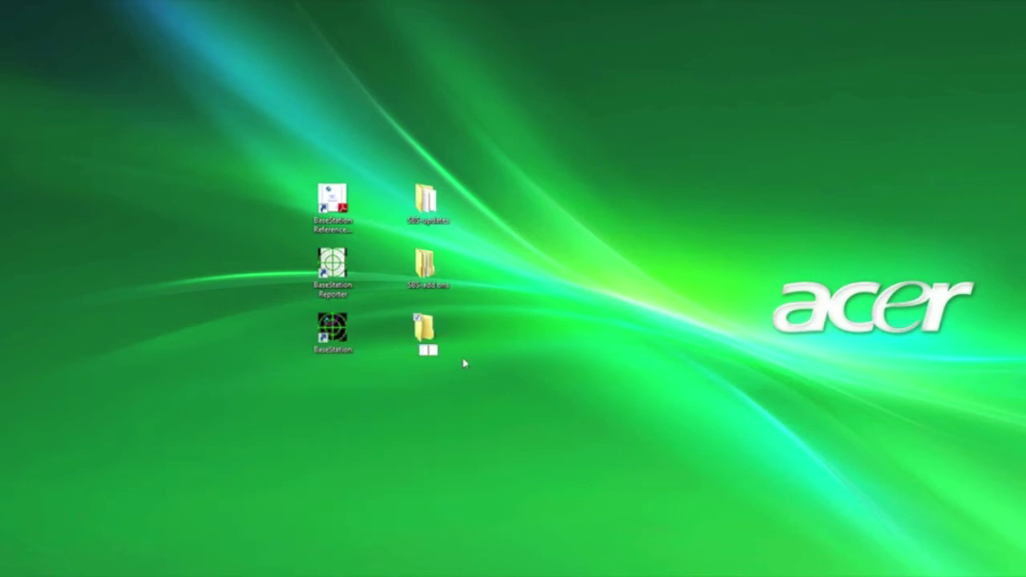
right_click(442, 323)
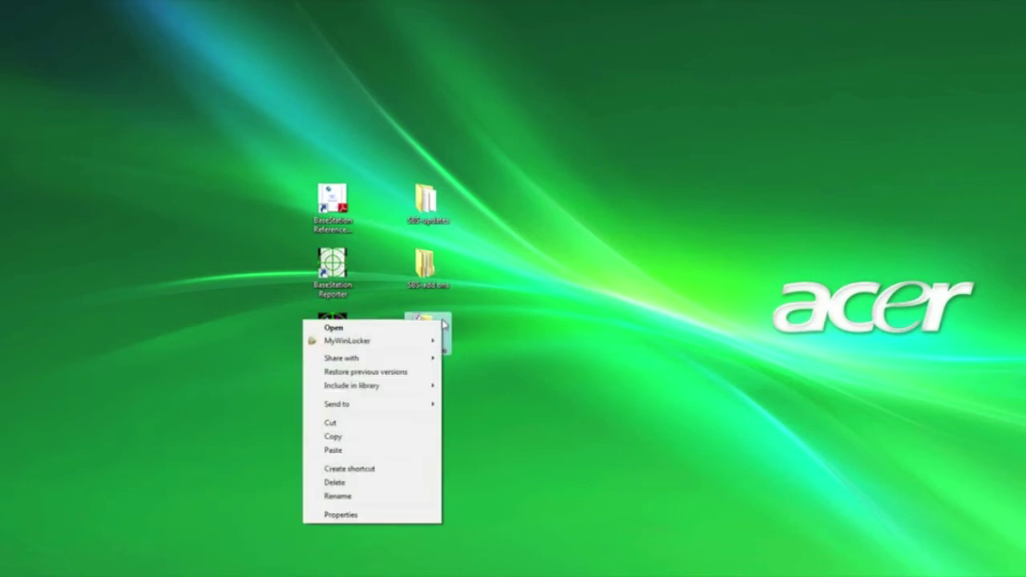
click(388, 483)
click(579, 371)
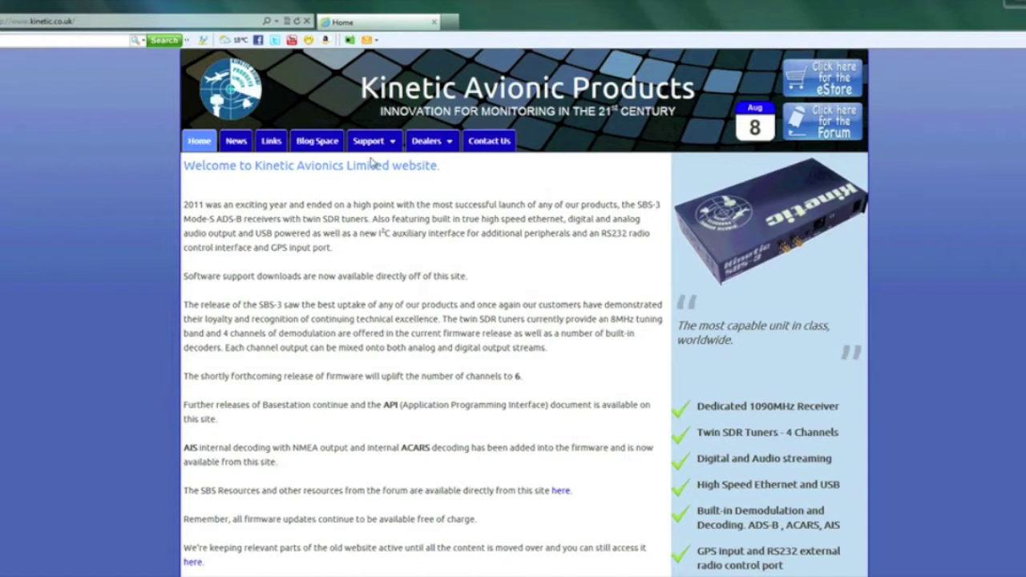
Open the SBS Resource Downloads page on the Kinetic website and review the Logos, Outlines and Radio downloads.
mouse_move(373, 144)
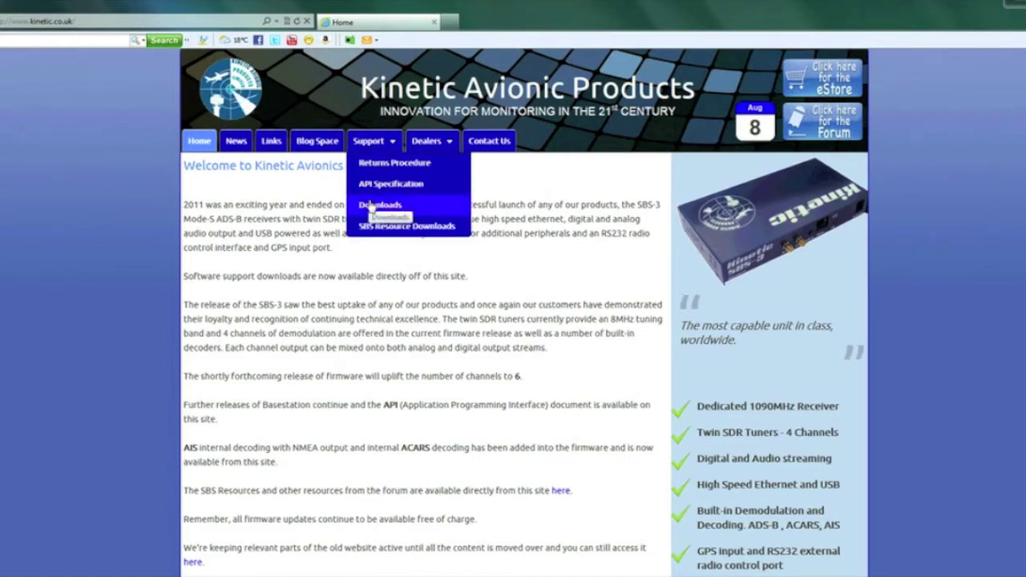
click(402, 227)
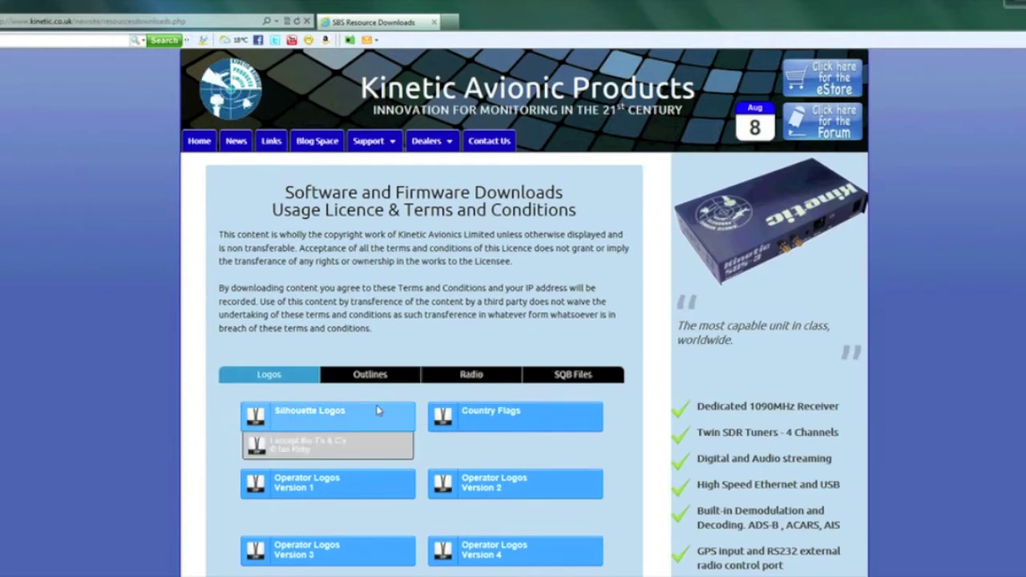
mouse_move(340, 519)
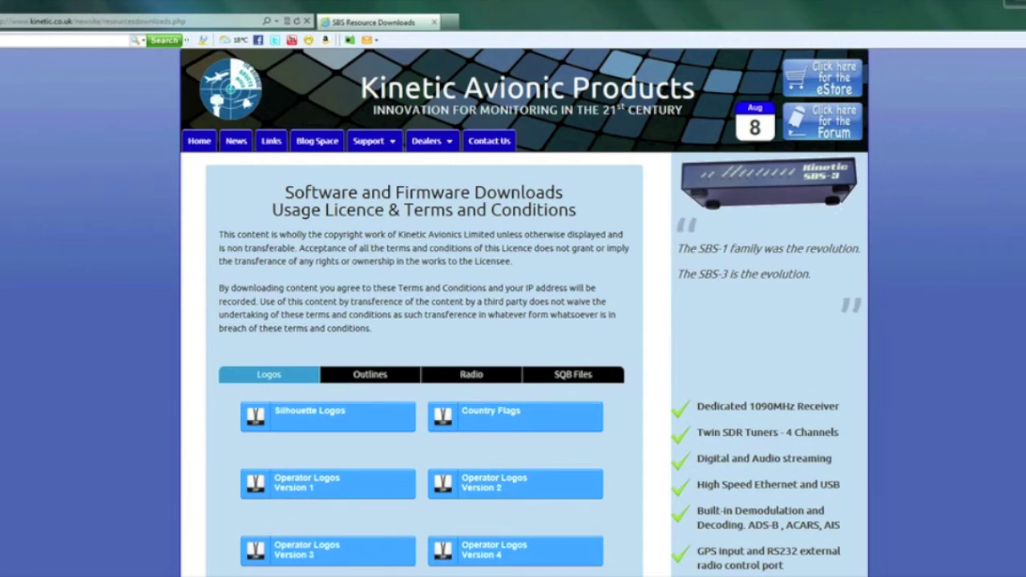
scroll(524, 321, down, 1)
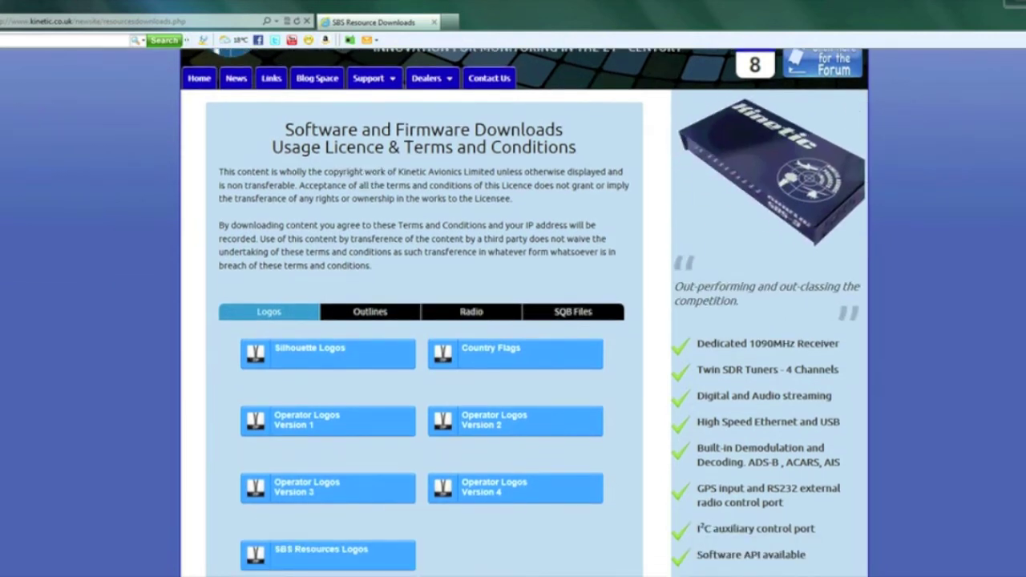
mouse_move(338, 568)
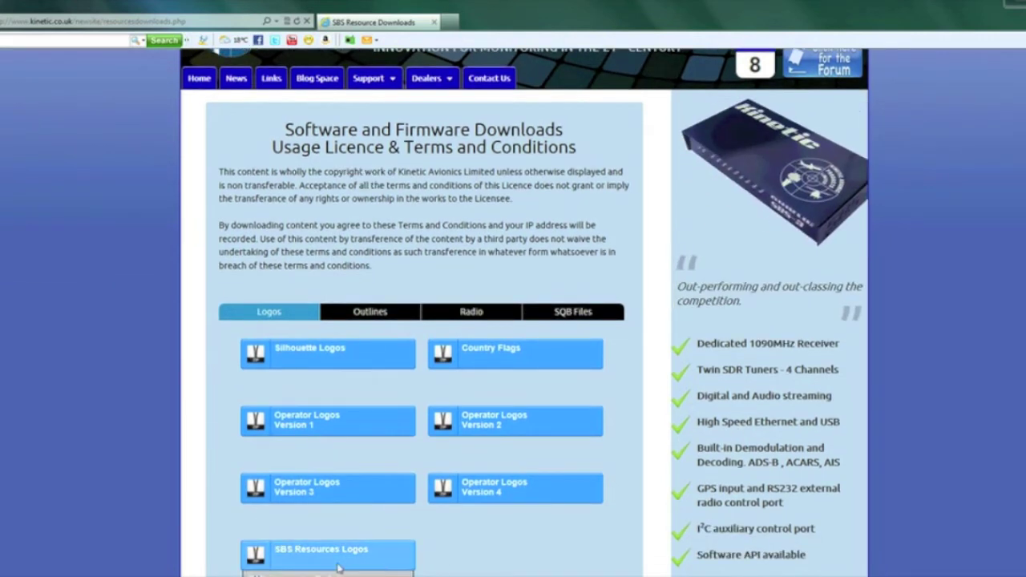
click(399, 318)
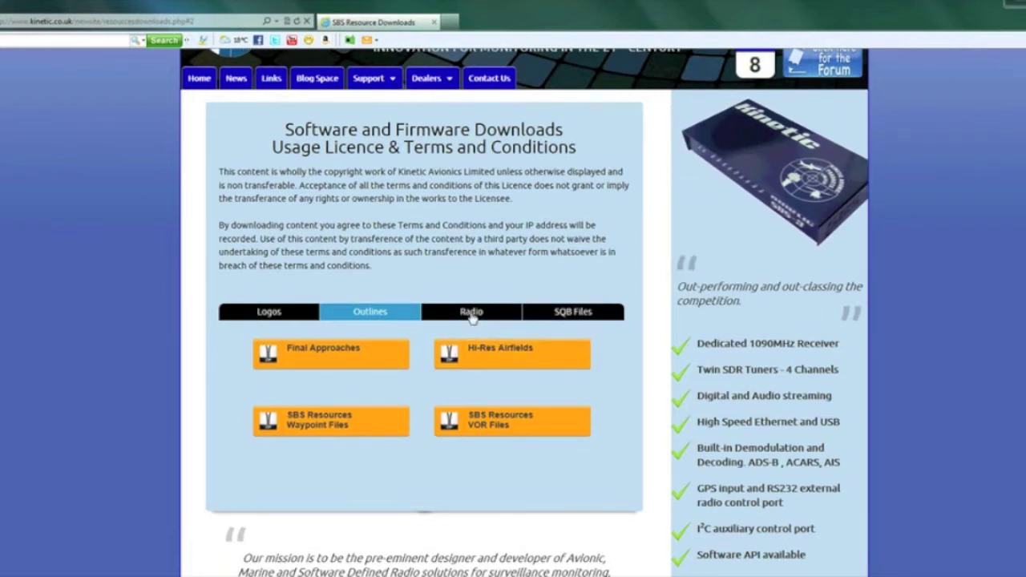
click(472, 314)
mouse_move(308, 368)
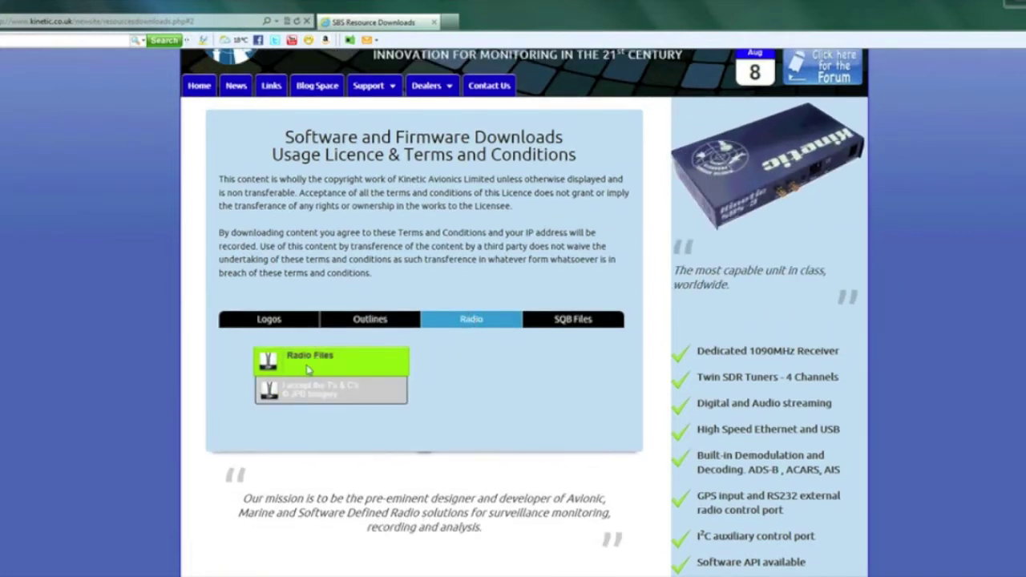
Download the SBS Resources SQB file and save BaseStation-sqb.zip to the computer.
click(579, 321)
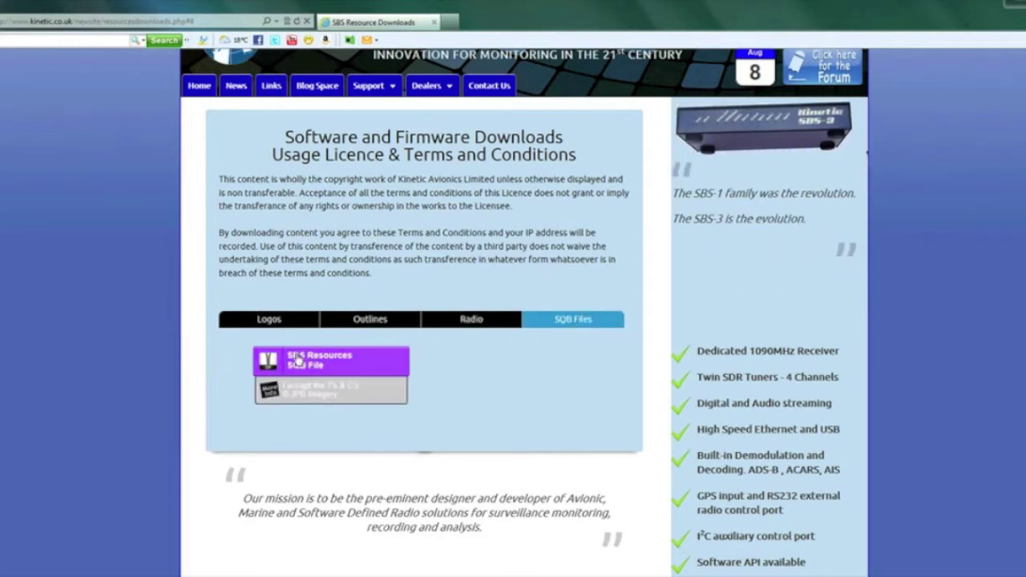
click(300, 366)
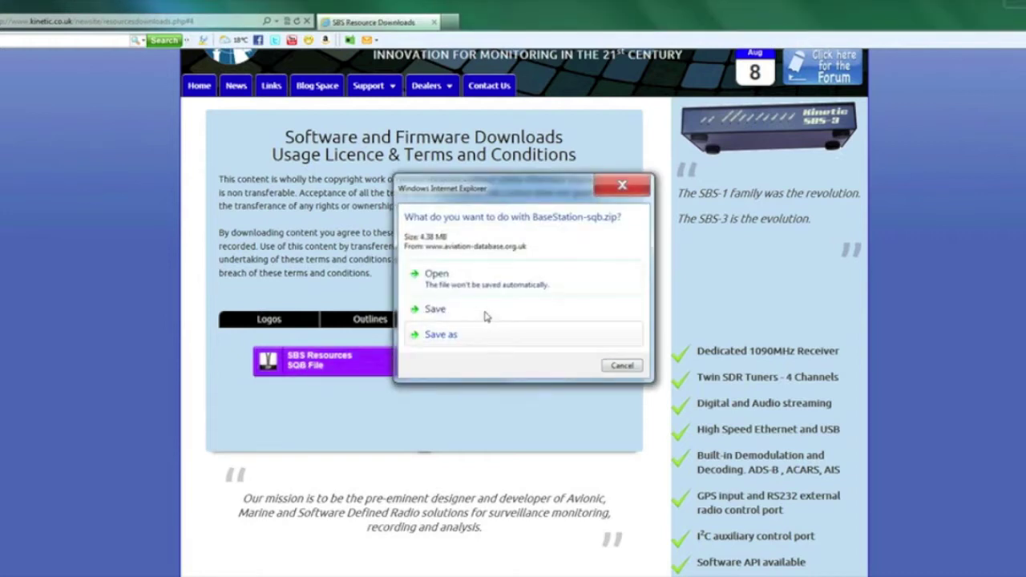
click(485, 320)
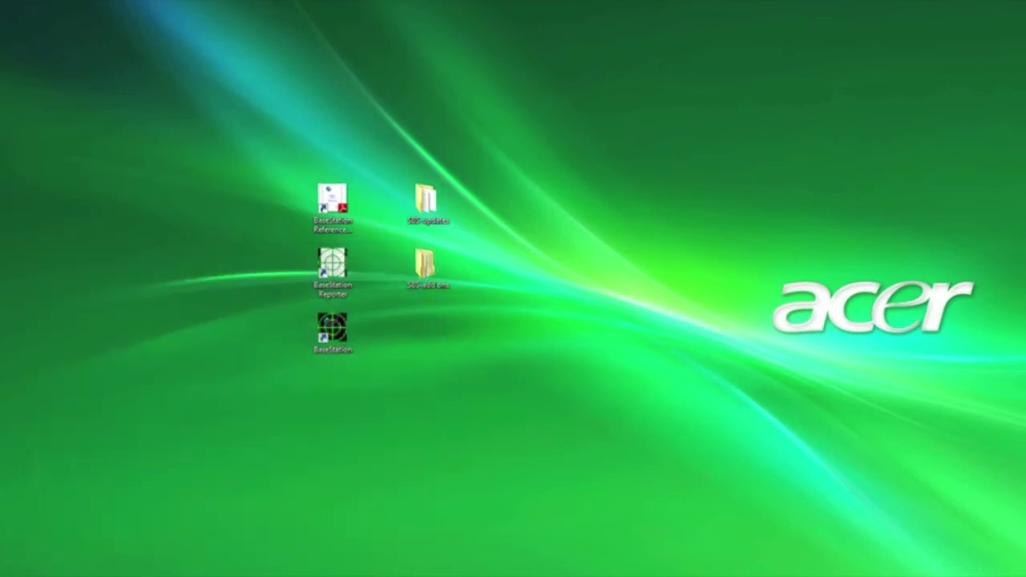
Look for the BaseStation-sqb.zip download in the personal Downloads folder, and close the folder window.
key(super)
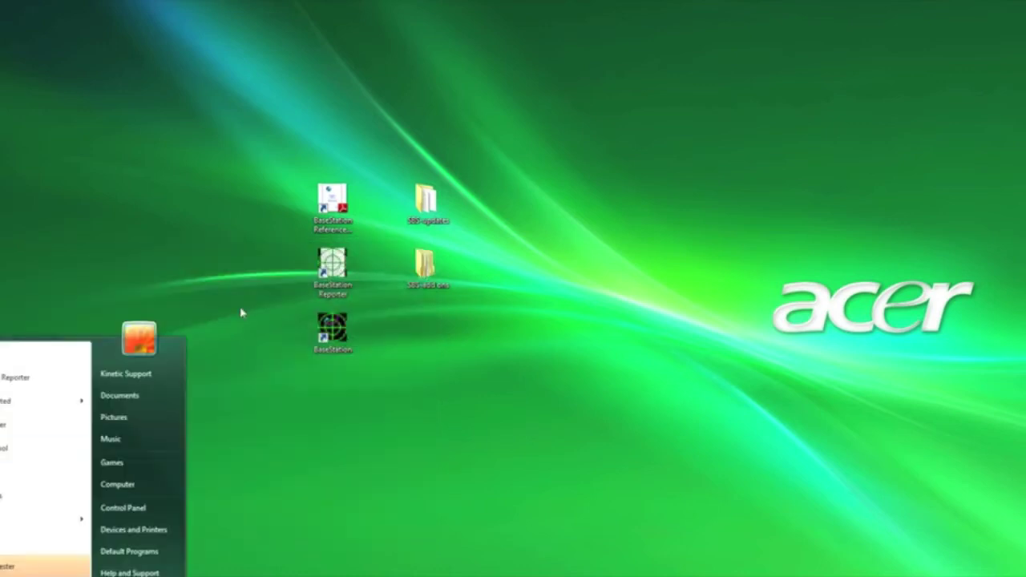
click(174, 373)
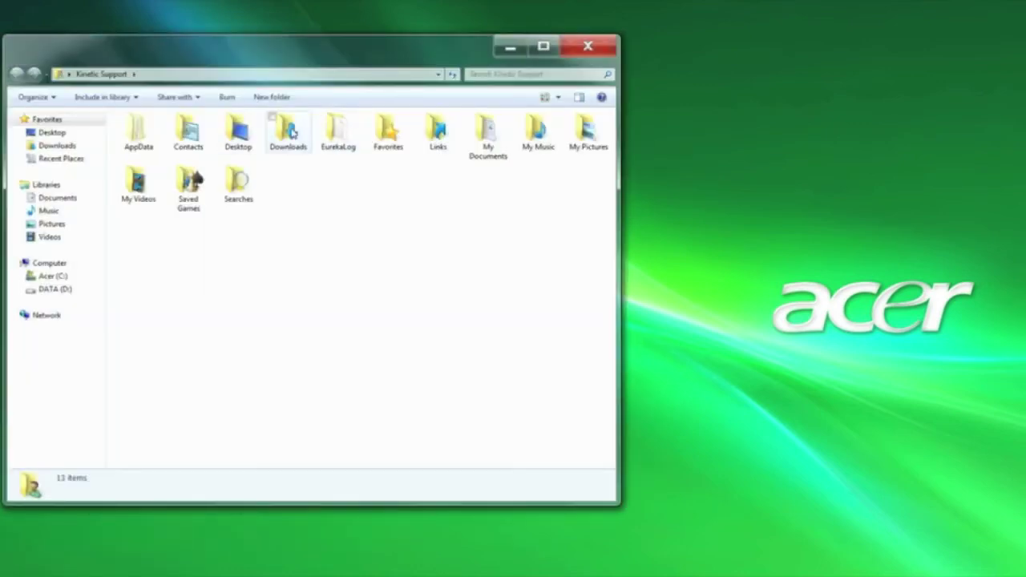
double_click(290, 133)
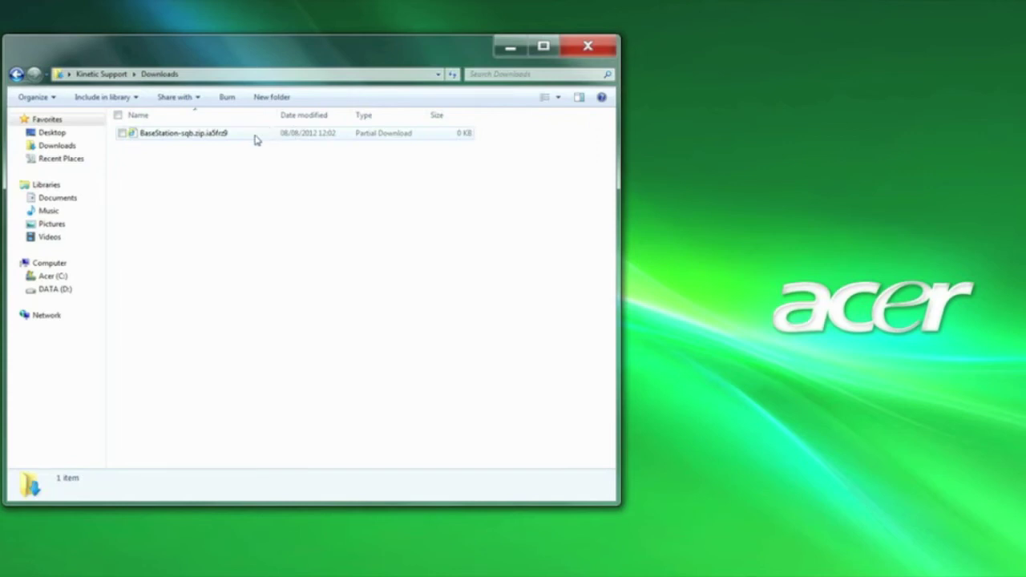
click(245, 137)
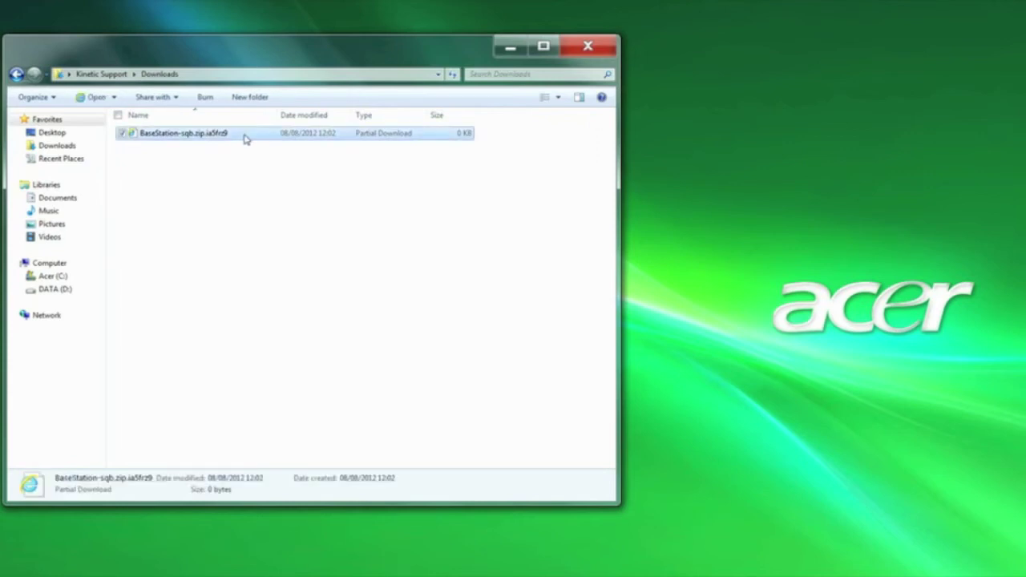
click(588, 46)
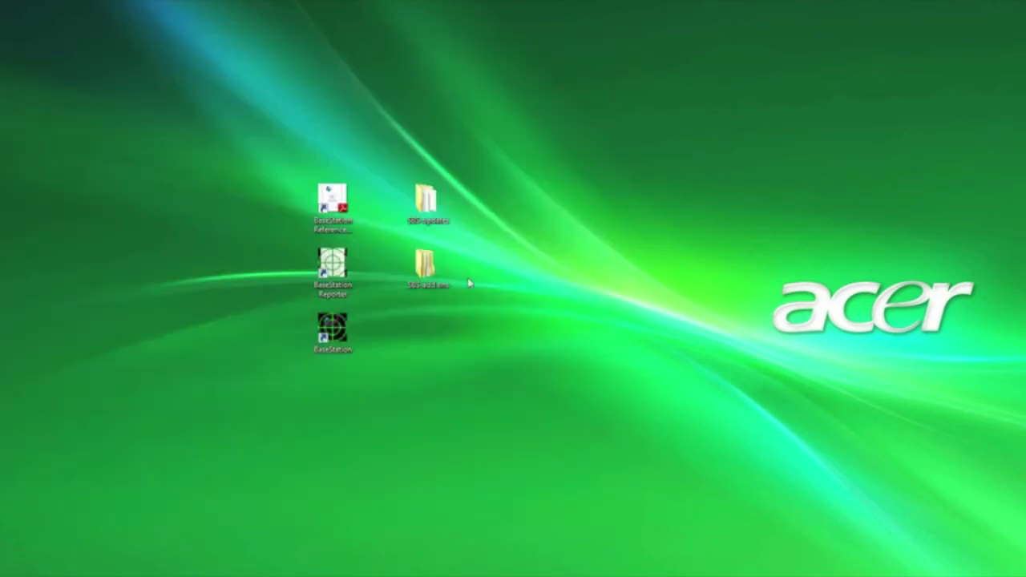
Open the SBS-add ons folder on the desktop, move its window aside, and open the SBS-r-sqb subfolder.
double_click(427, 269)
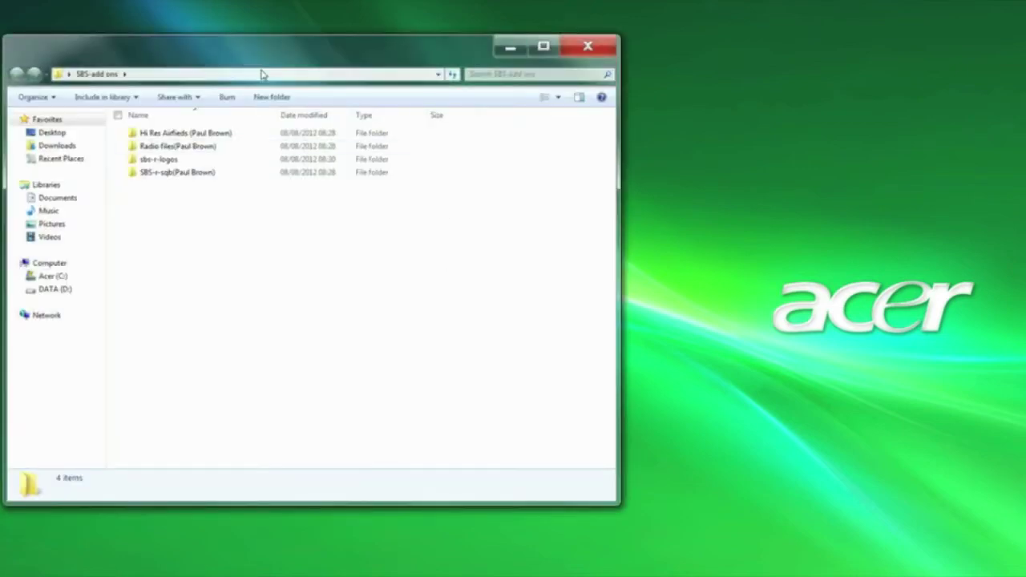
drag(249, 60, 681, 59)
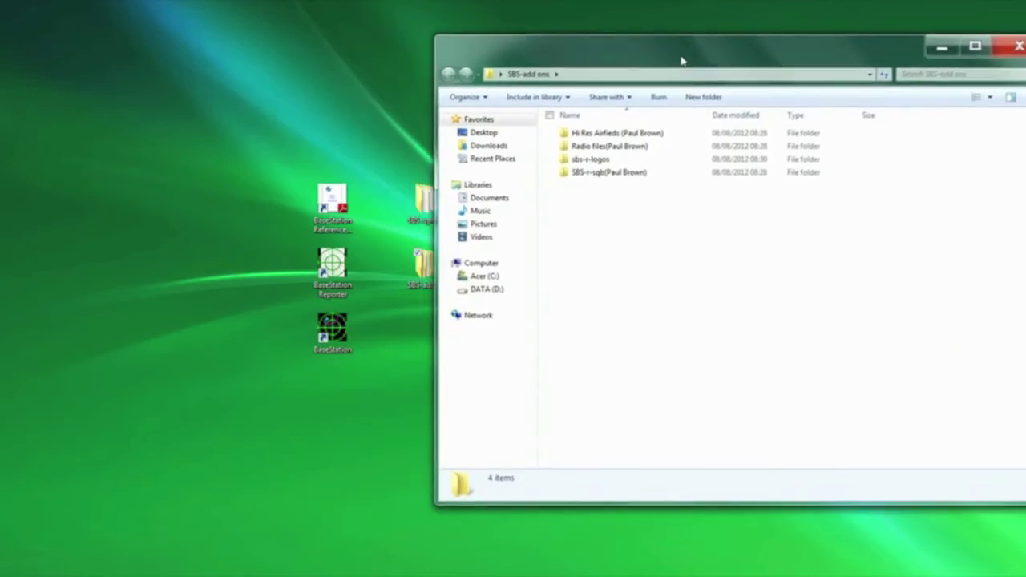
double_click(590, 176)
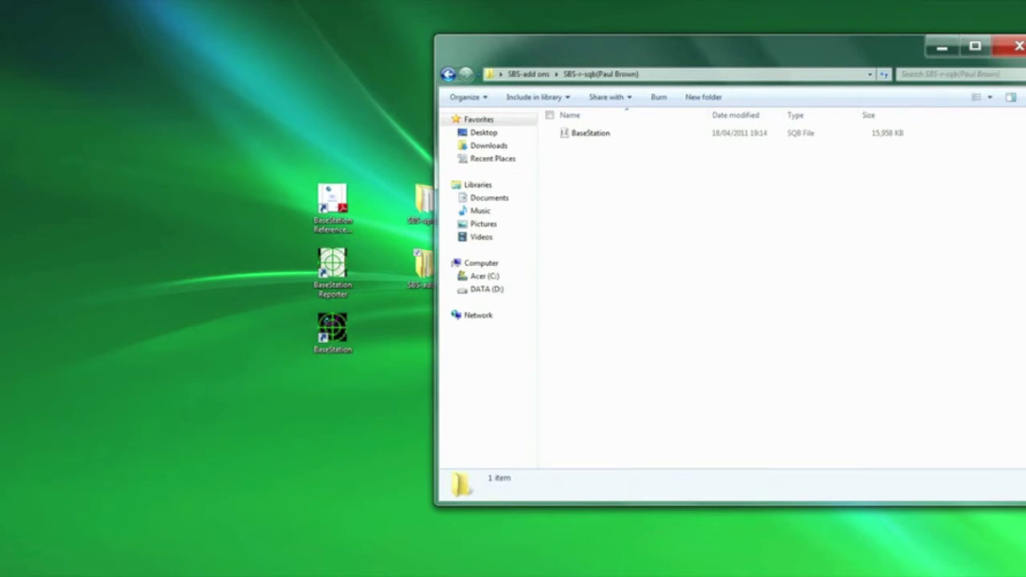
Open the AppData folder of the personal user folder in a second window and reposition that window.
key(super)
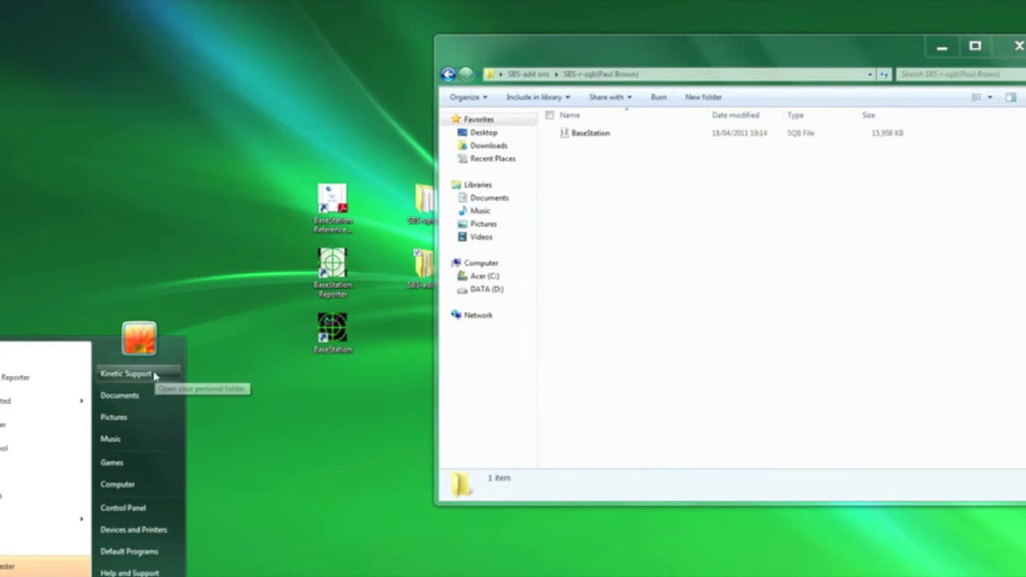
click(129, 374)
double_click(597, 161)
drag(641, 76, 481, 81)
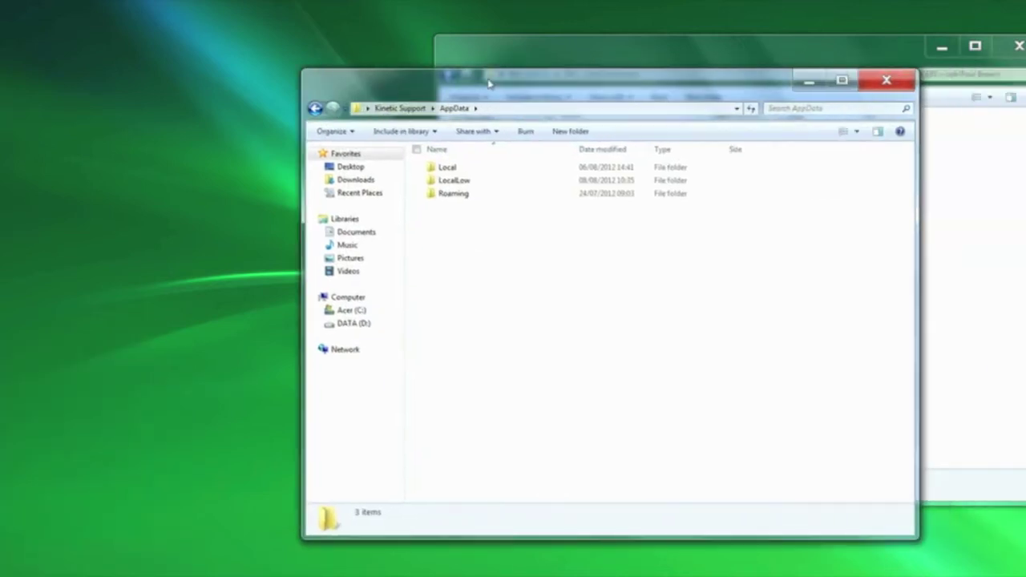
Return to the personal user folder and check the hidden files and folders setting in Folder Options.
click(314, 108)
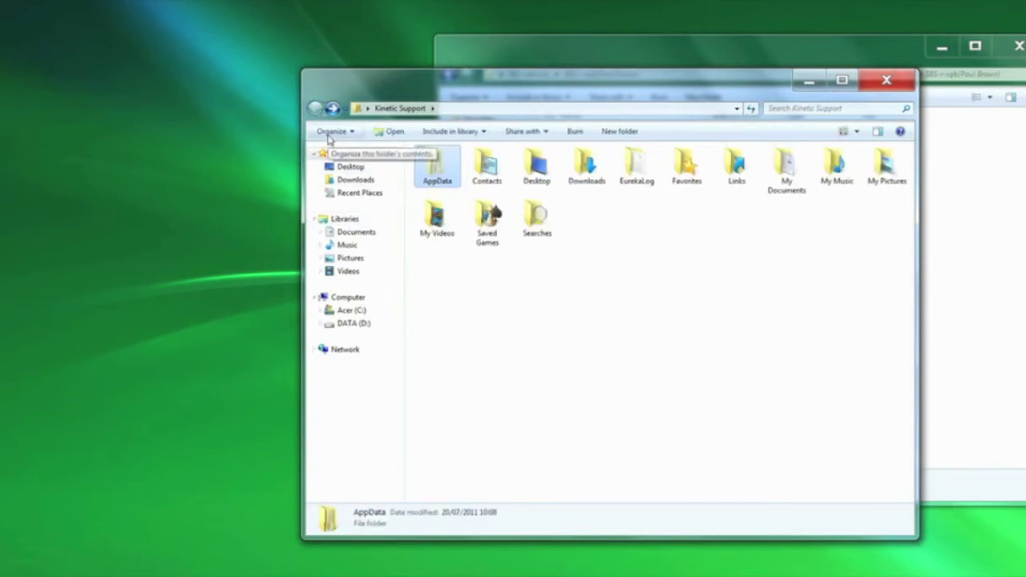
click(328, 131)
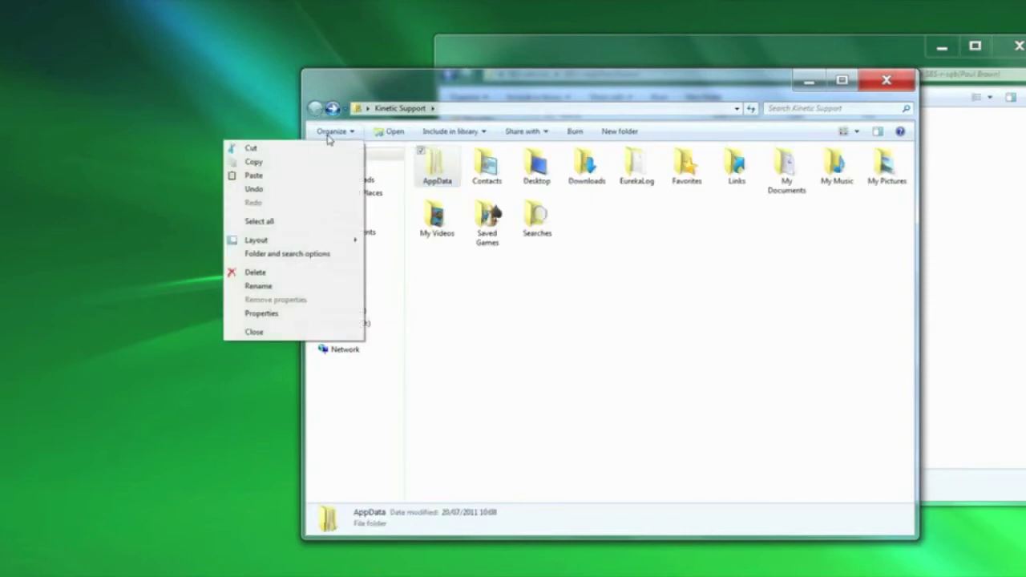
click(266, 255)
click(366, 173)
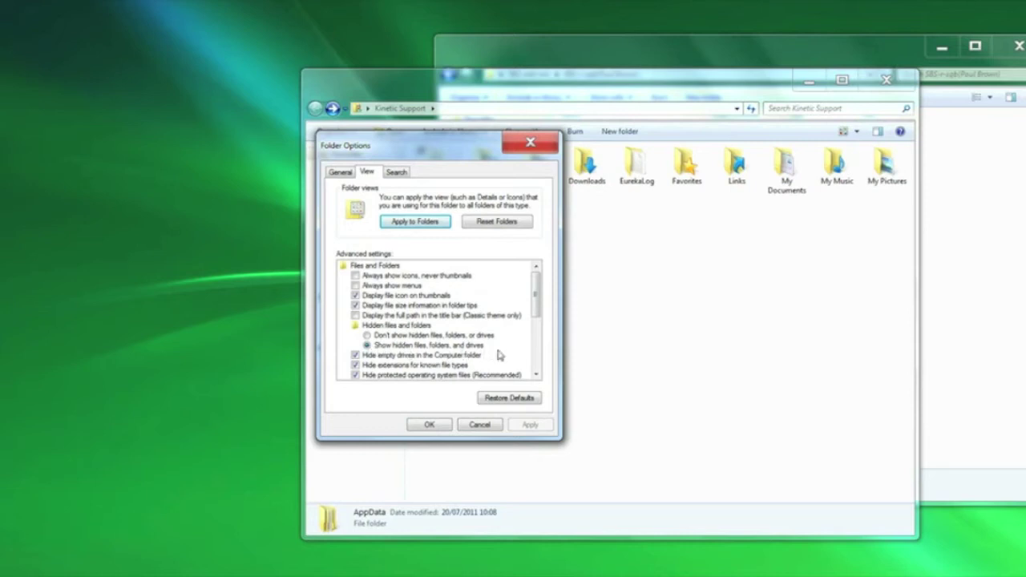
click(442, 427)
Open the VirtualStore folder inside AppData\Local.
double_click(434, 167)
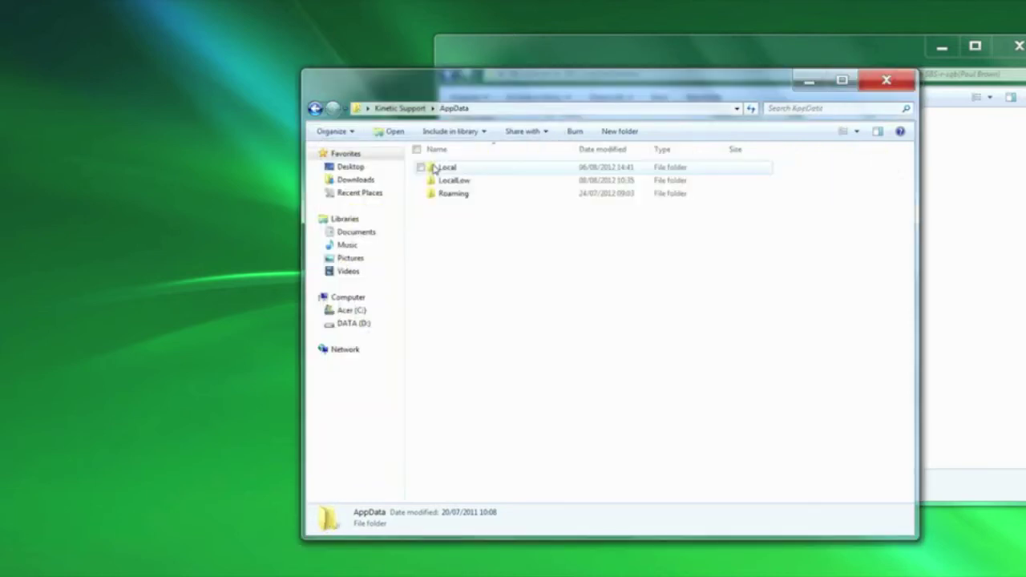
double_click(437, 168)
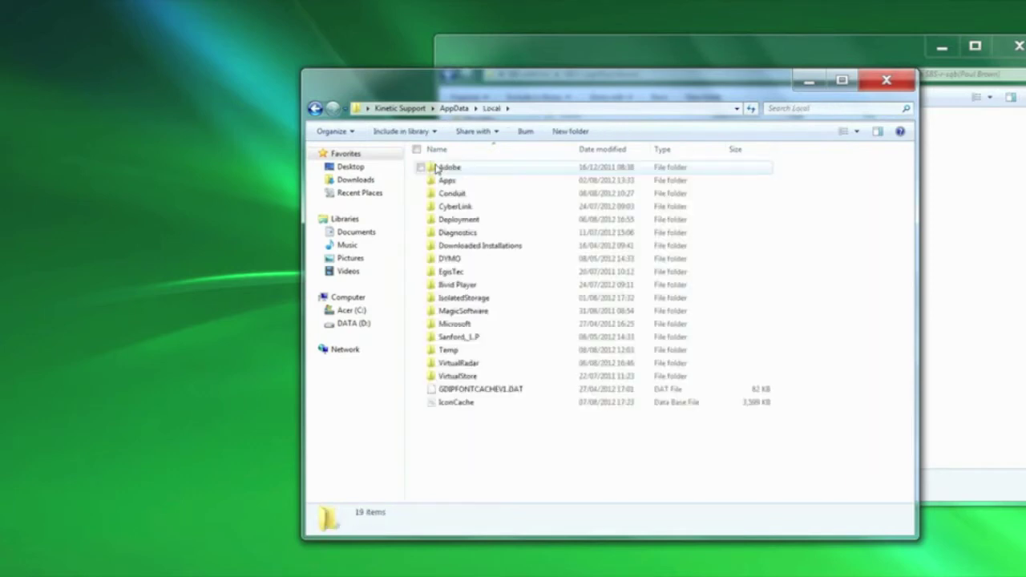
double_click(461, 376)
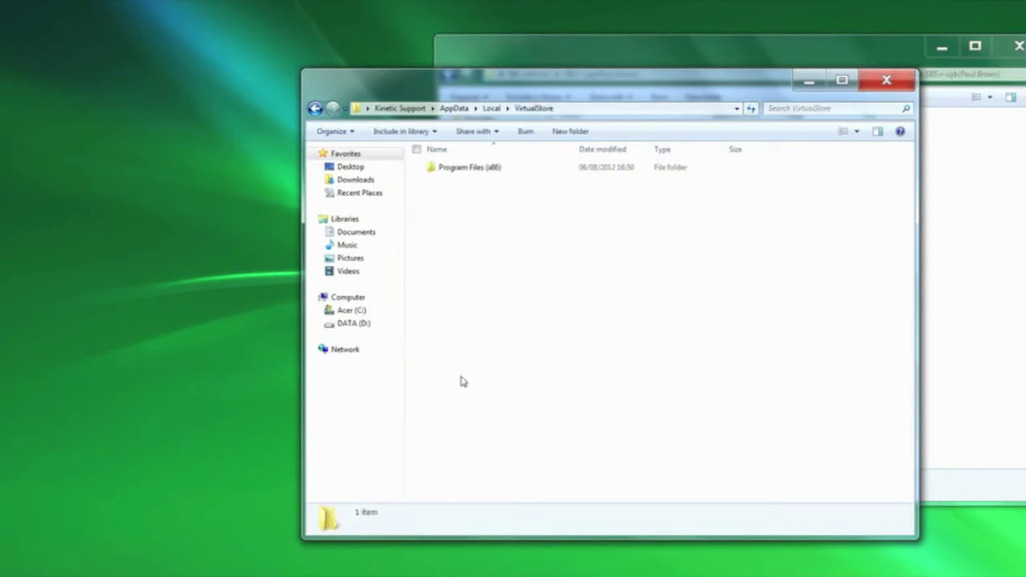
Open Program Files (x86)\Kinetic\BaseStation inside VirtualStore and arrange its window beside the SBS-r-sqb window.
double_click(463, 170)
double_click(451, 168)
double_click(464, 169)
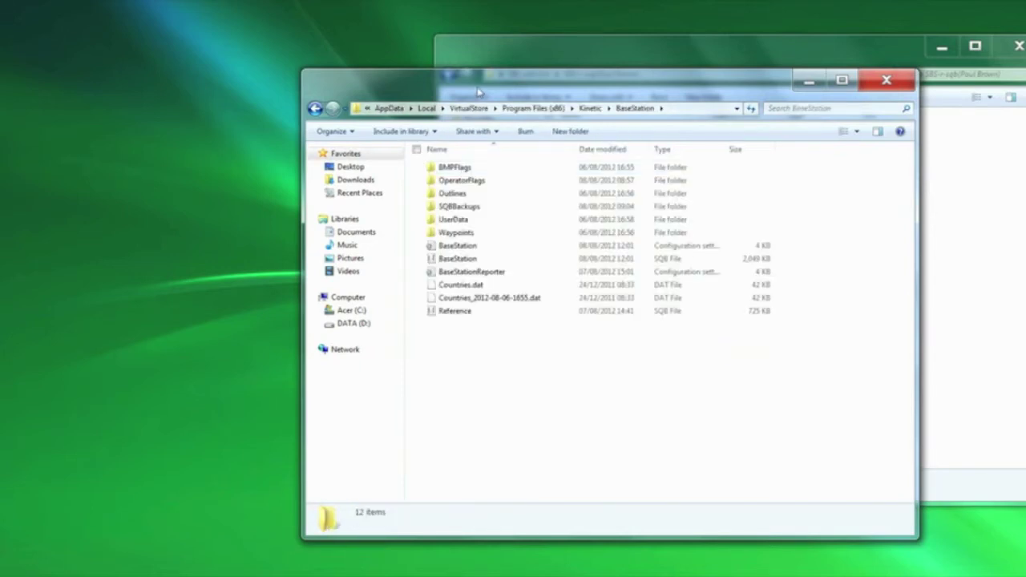
drag(481, 89, 187, 42)
drag(808, 57, 884, 54)
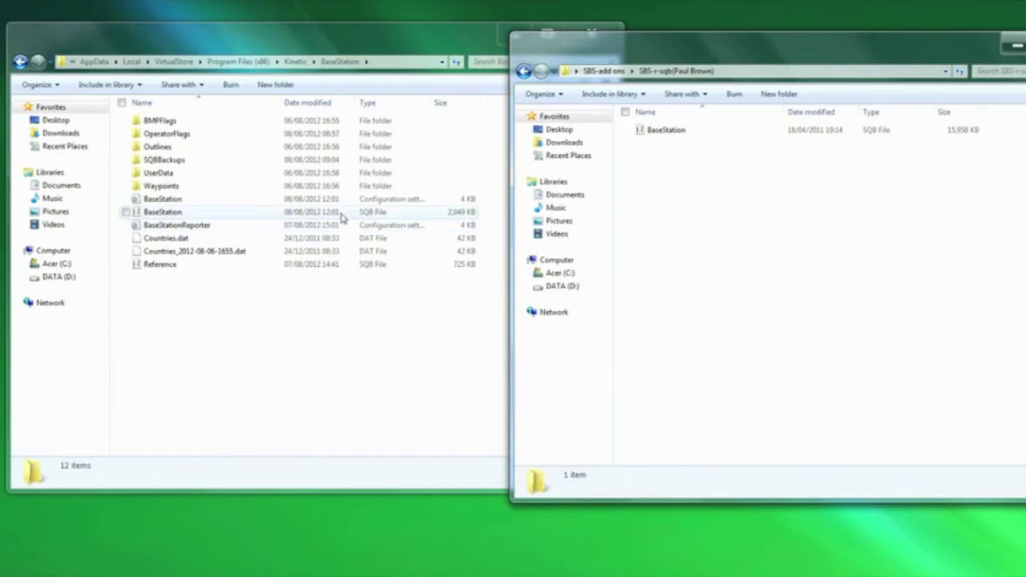
Rename the BaseStation SQB file in the VirtualStore BaseStation folder as BaseStationold8812.
right_click(250, 216)
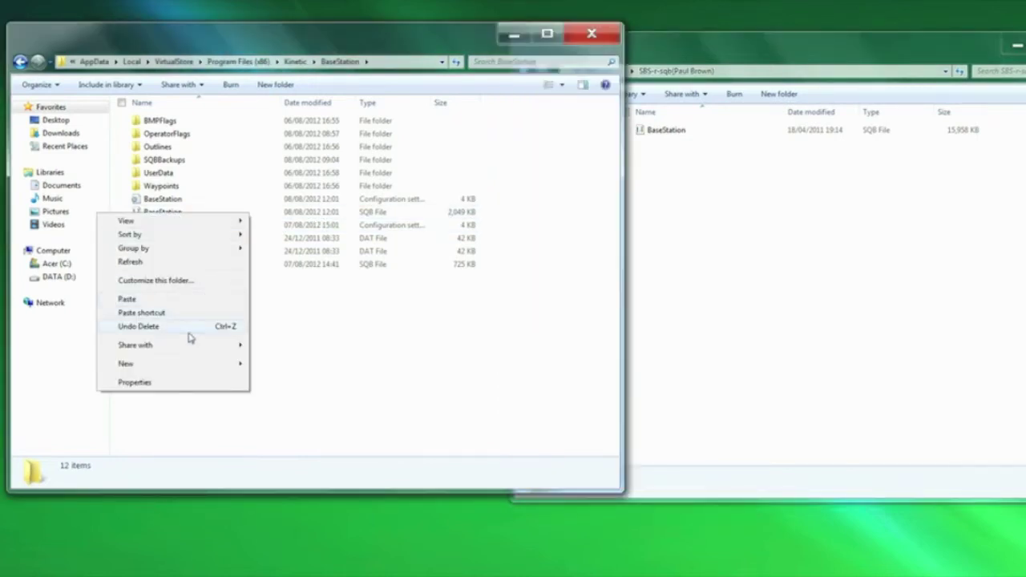
click(257, 255)
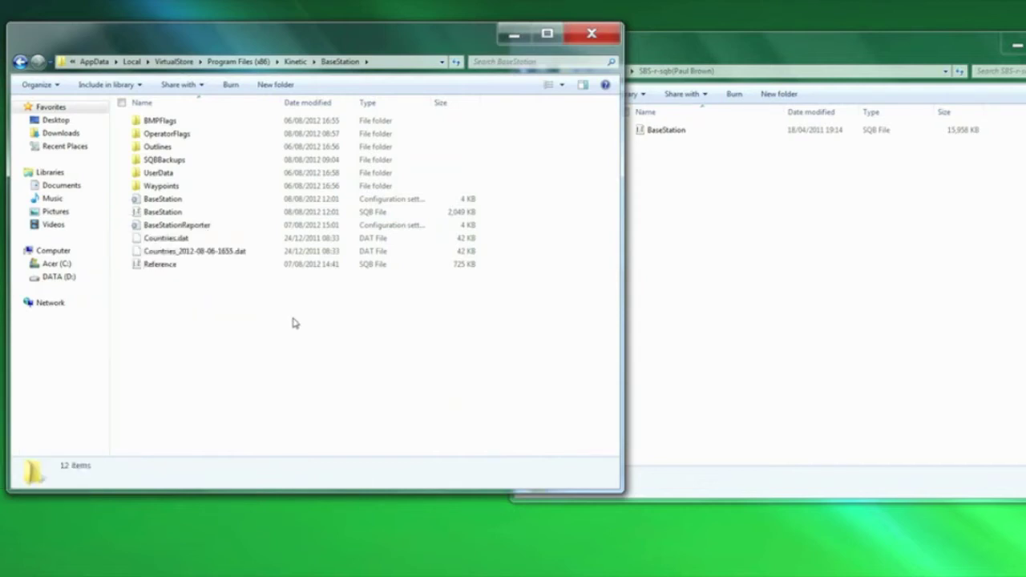
click(200, 215)
right_click(202, 217)
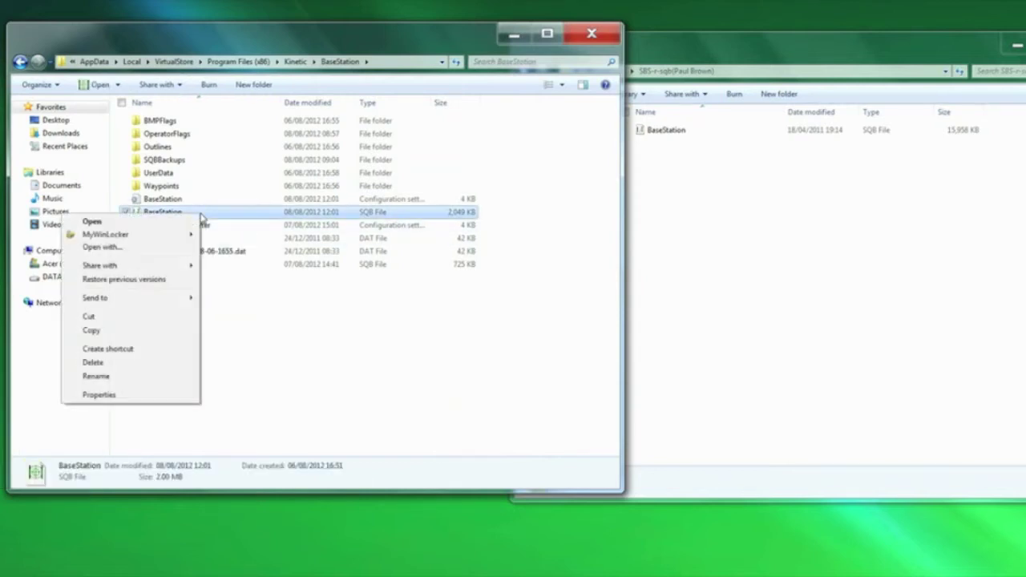
click(136, 388)
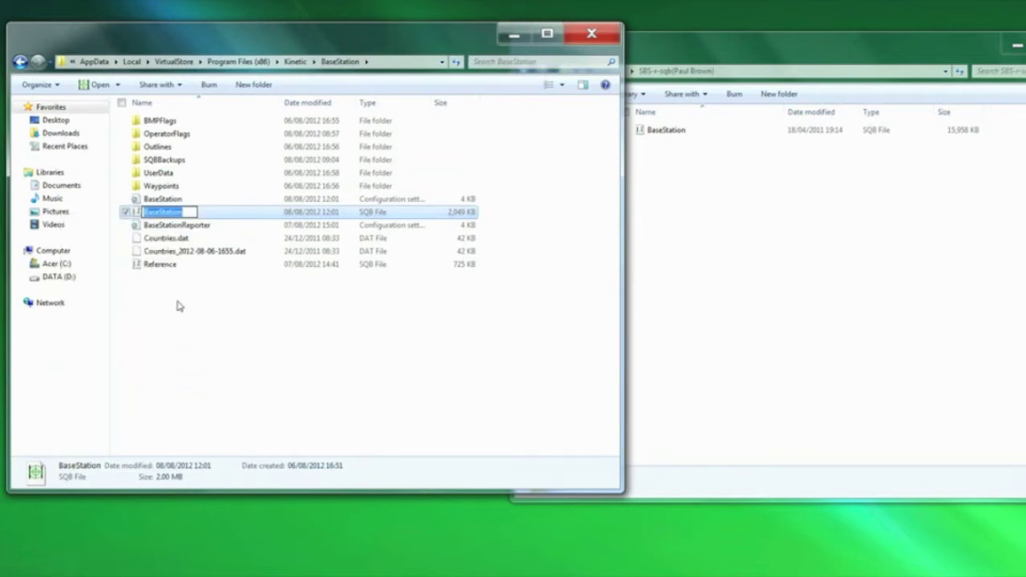
click(190, 212)
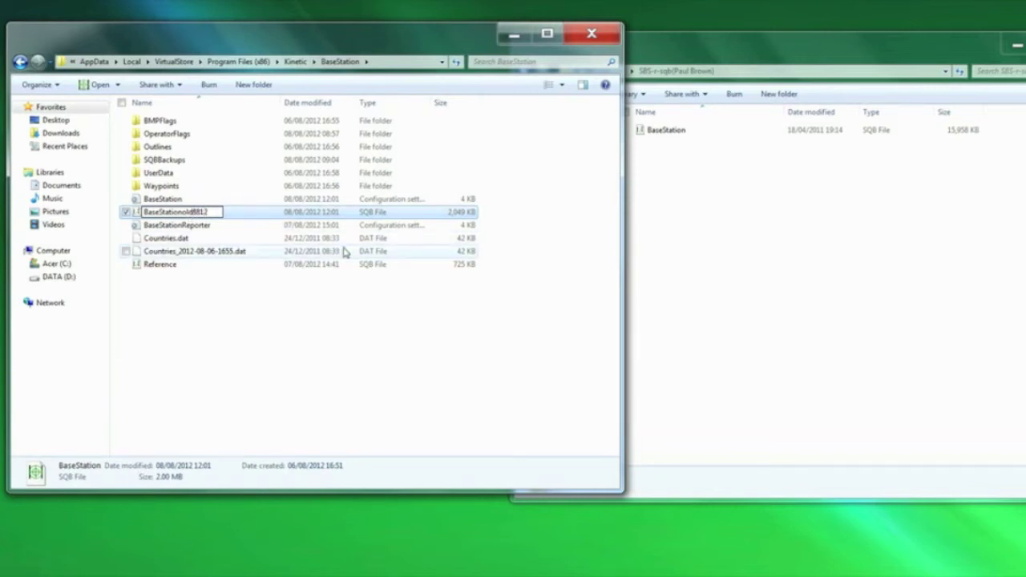
key(Return)
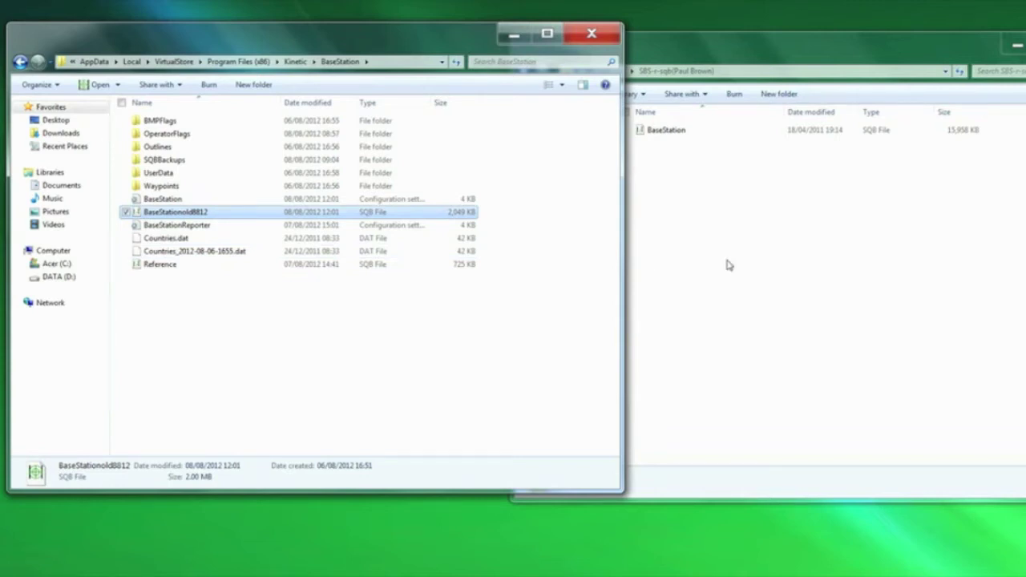
Copy the BaseStation SQB file from the SBS-r-sqb folder and paste it into the VirtualStore BaseStation folder.
click(732, 52)
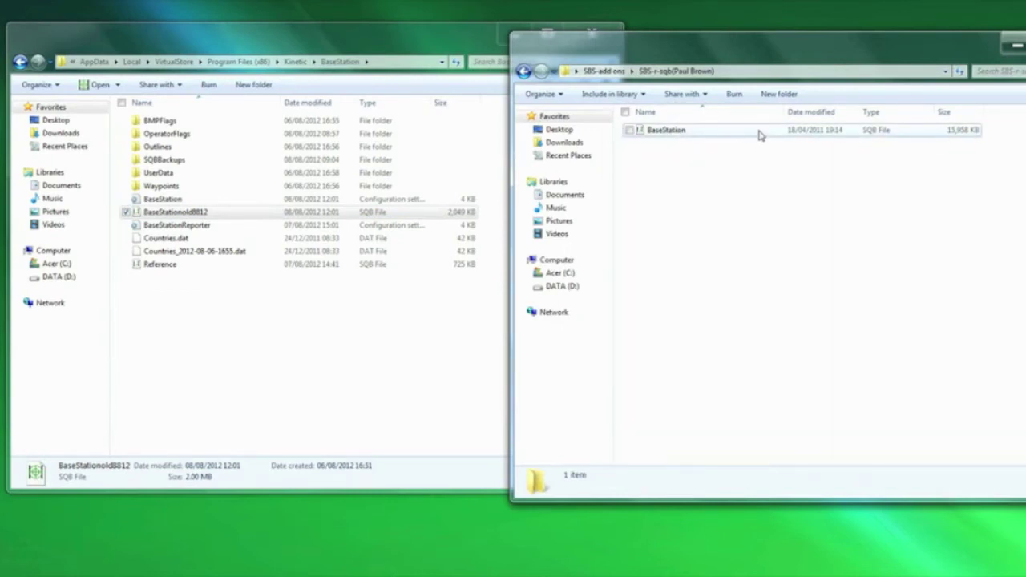
drag(759, 131, 728, 134)
right_click(679, 130)
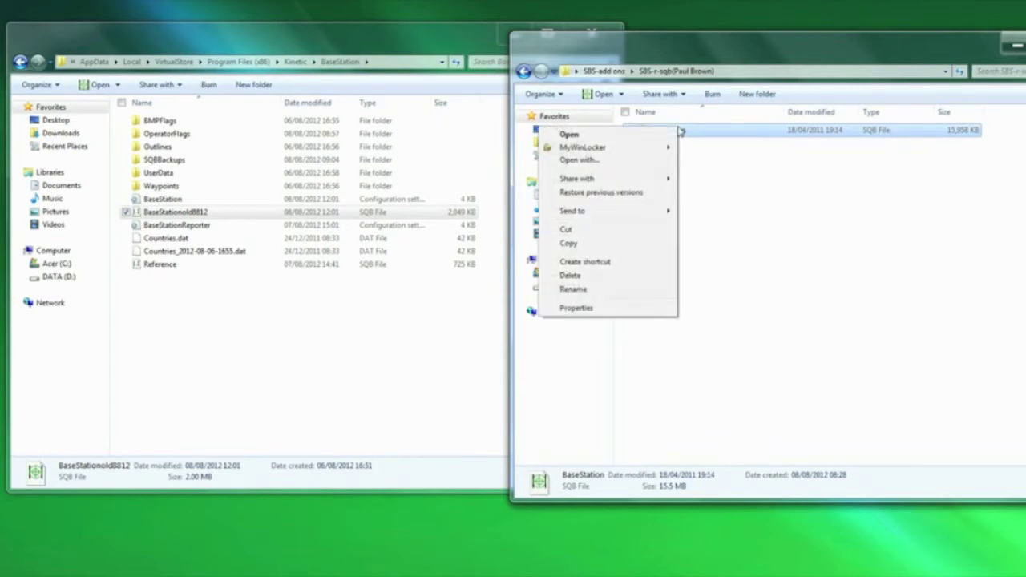
click(591, 247)
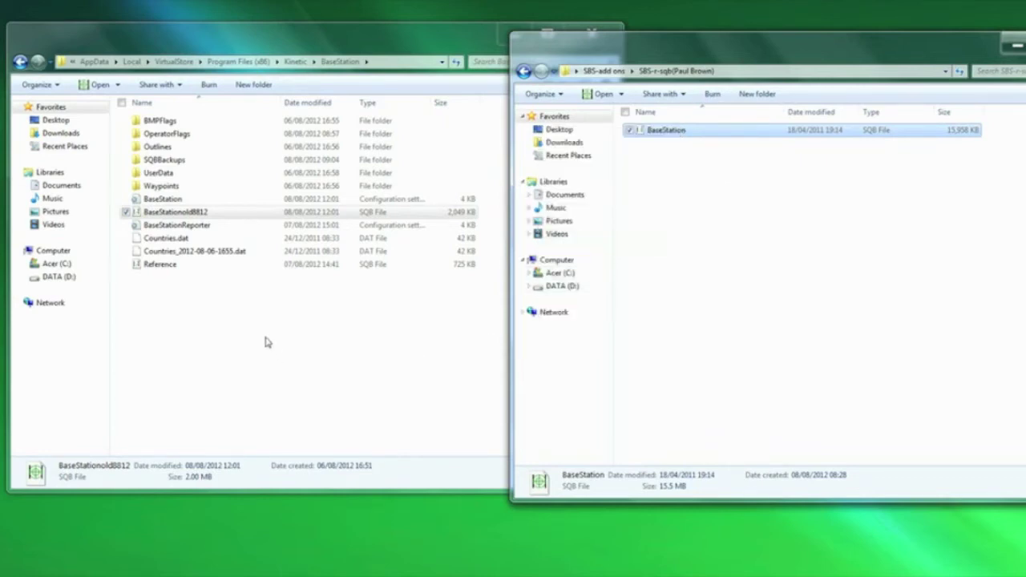
click(223, 342)
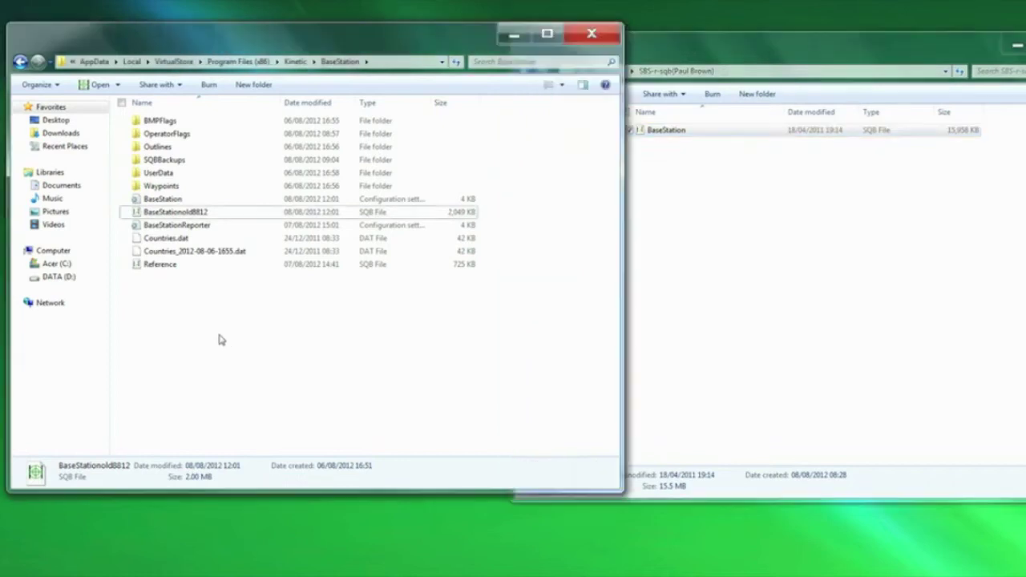
right_click(220, 340)
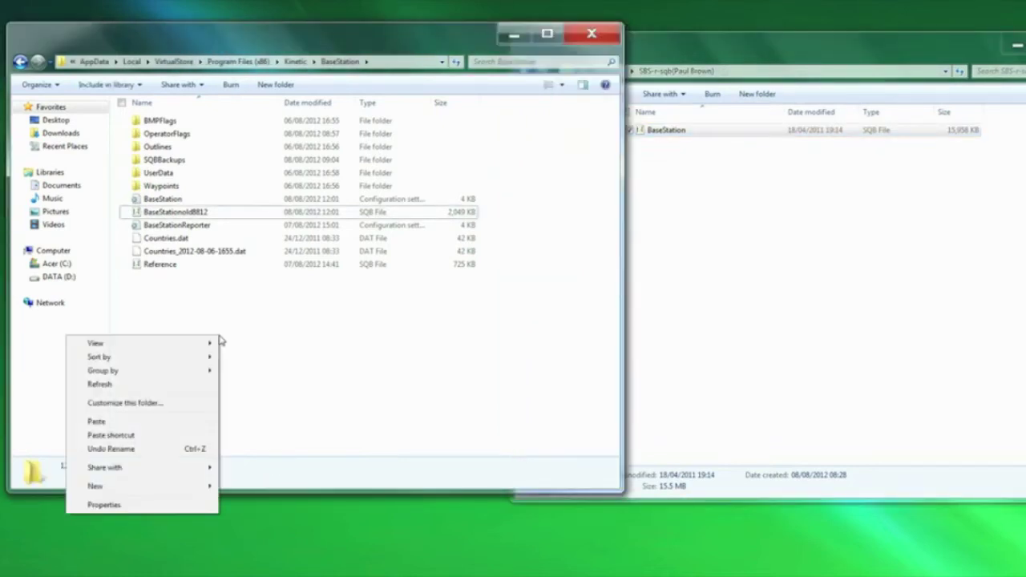
click(135, 423)
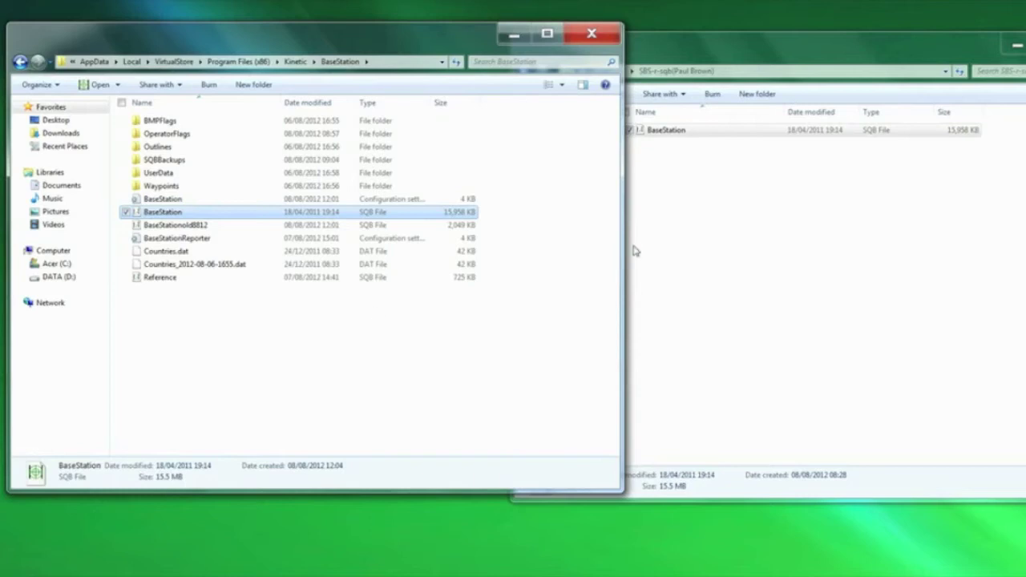
Go back to SBS-add ons, open the sbs-r-logos folder, and copy all of its logo files.
click(741, 268)
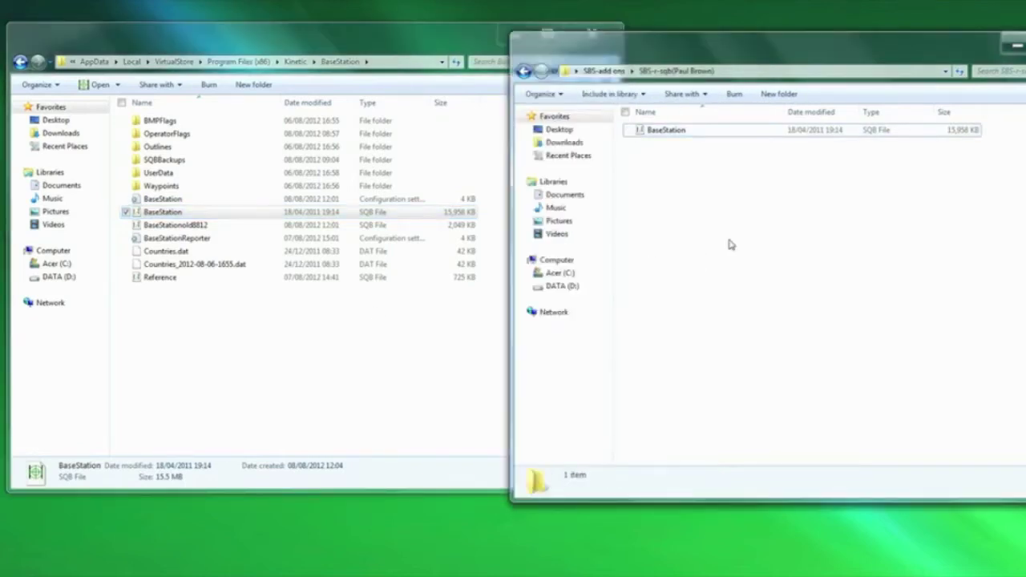
click(523, 72)
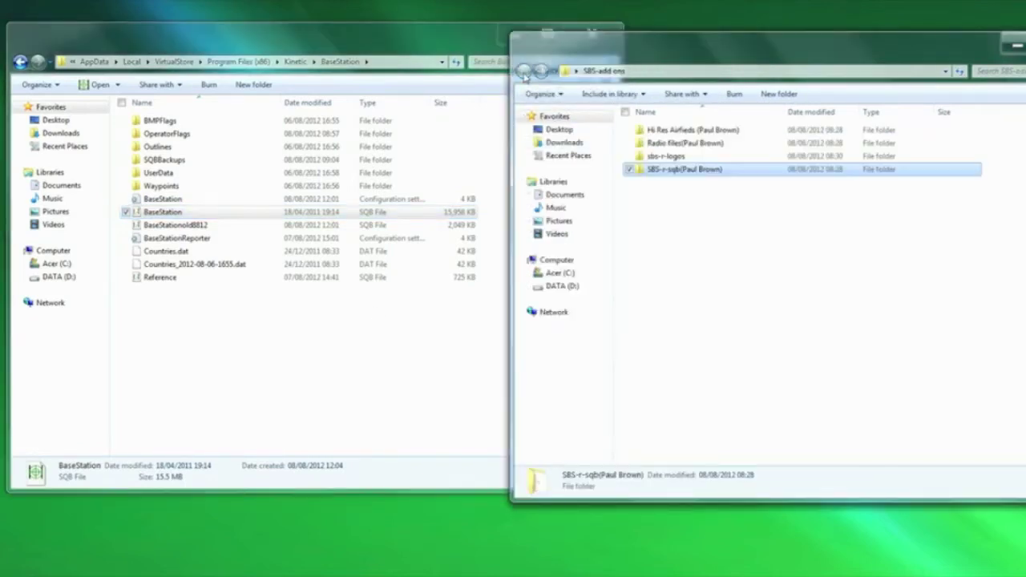
double_click(668, 156)
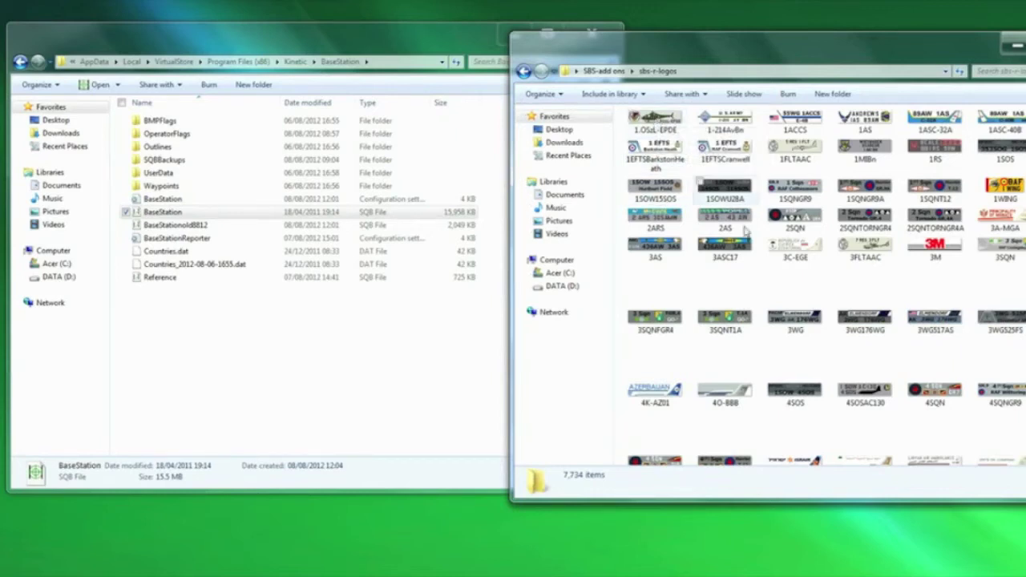
click(540, 93)
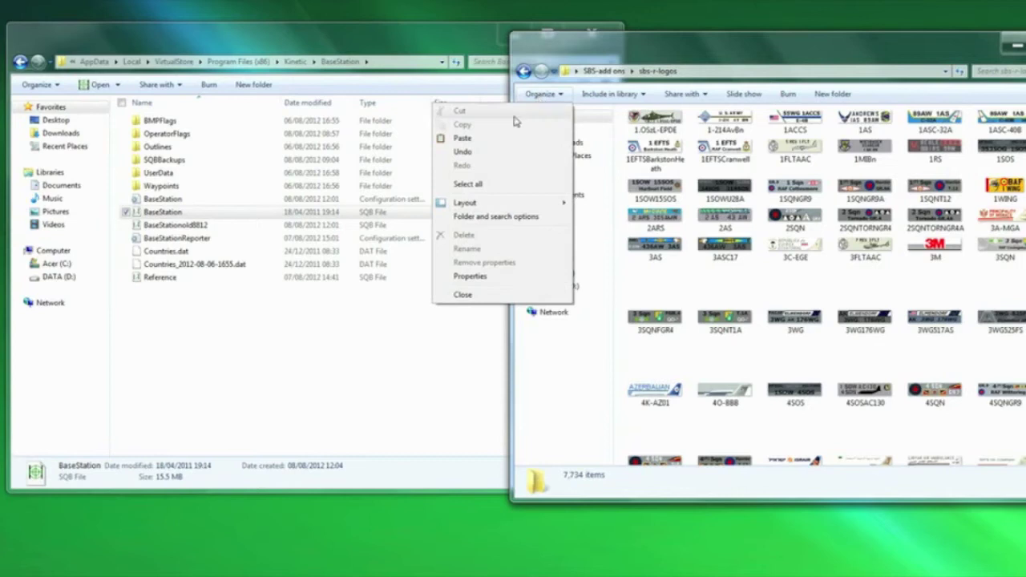
click(510, 184)
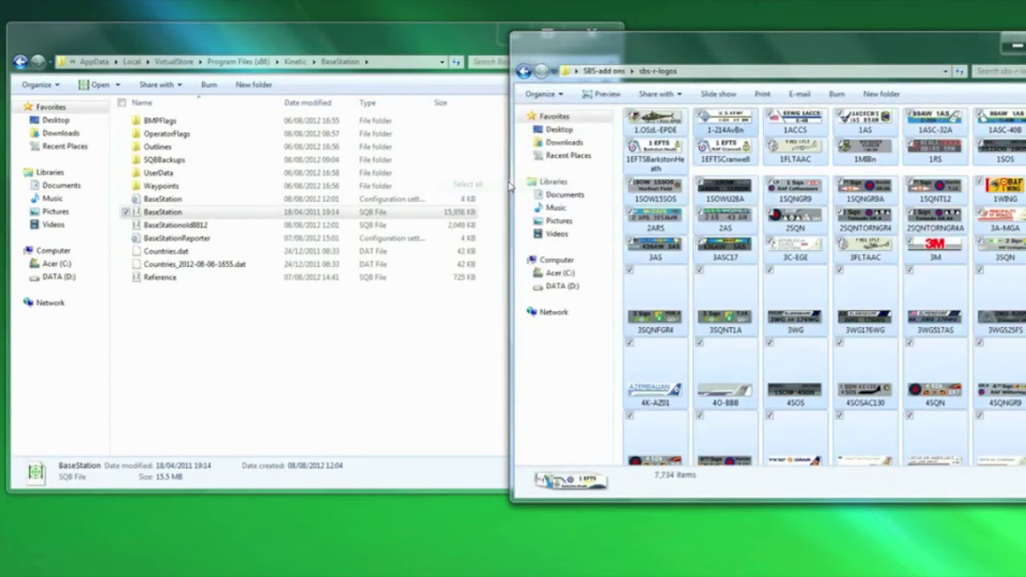
right_click(659, 251)
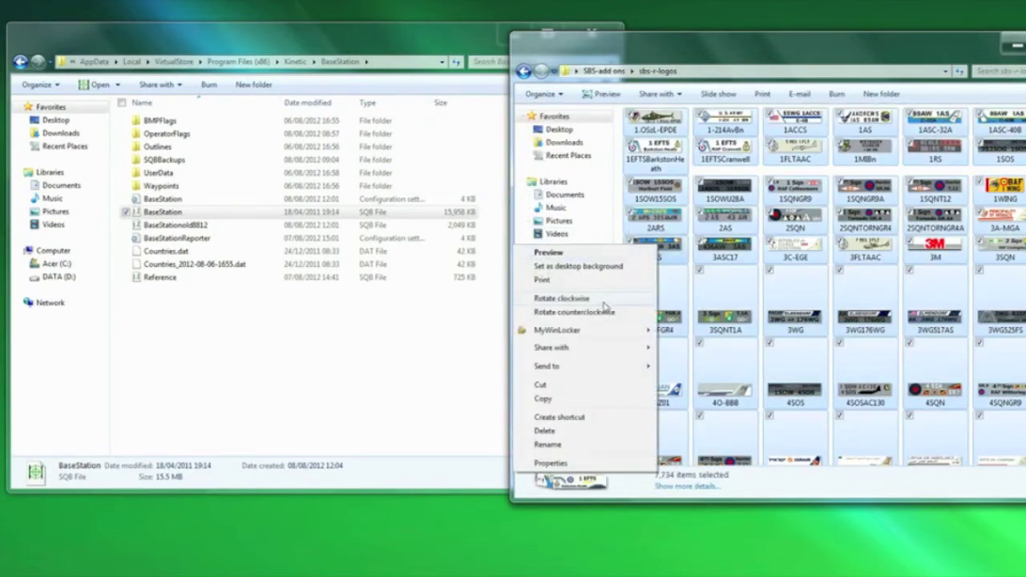
click(543, 398)
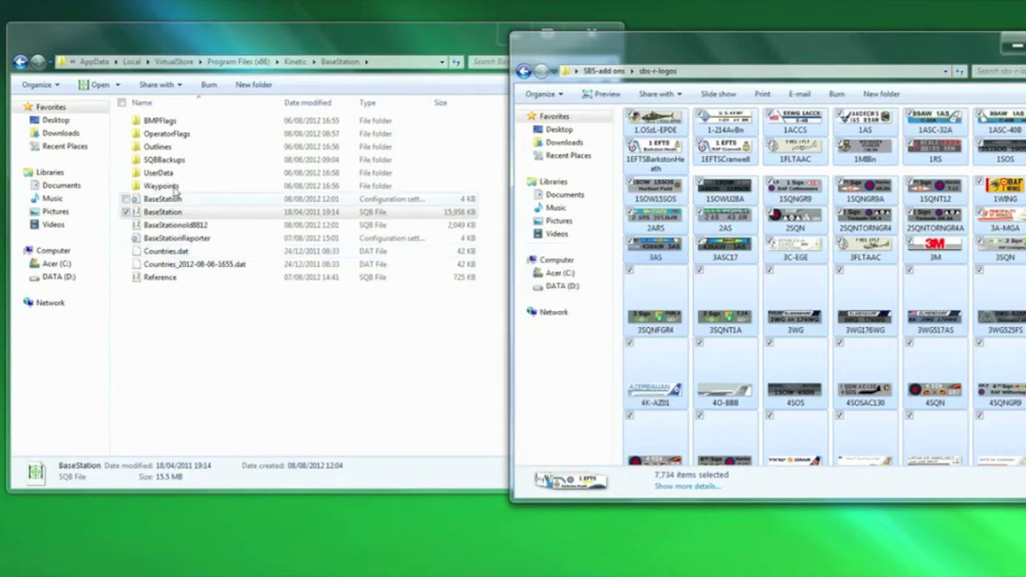
Paste the copied logos into BaseStation's OperatorFlags folder, choosing Copy and Replace for all conflicting files.
double_click(168, 134)
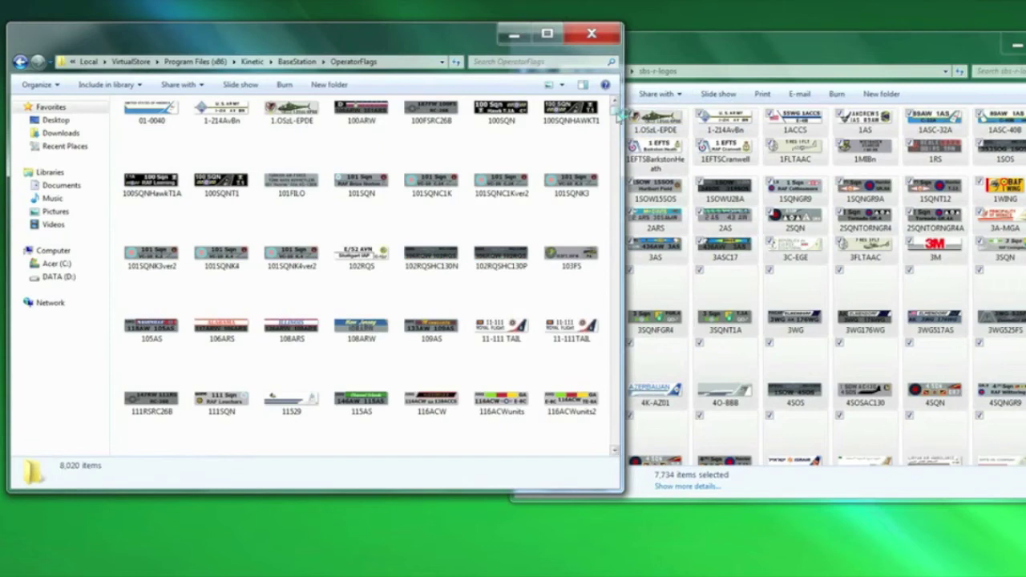
drag(620, 116, 611, 451)
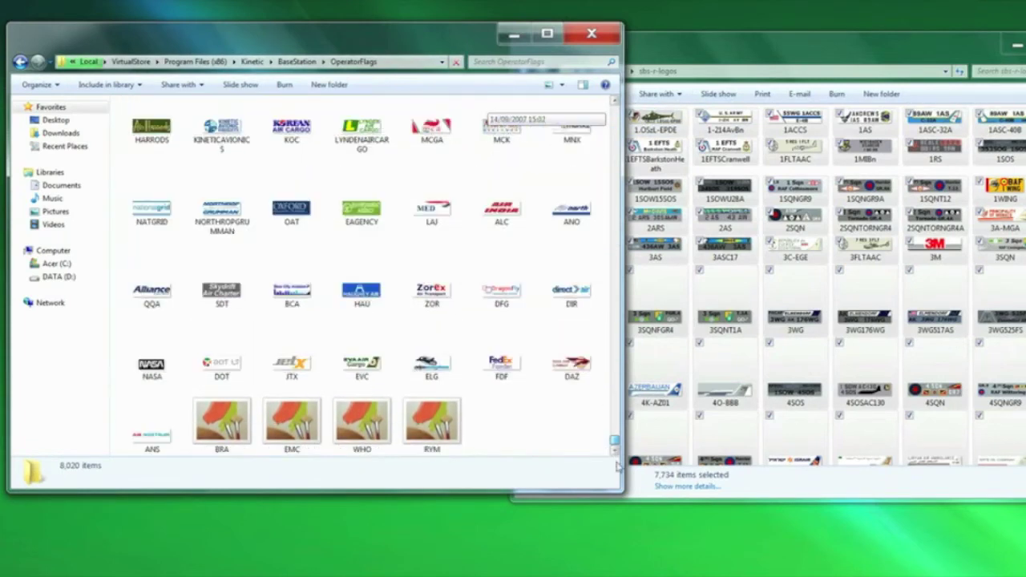
right_click(521, 427)
click(445, 510)
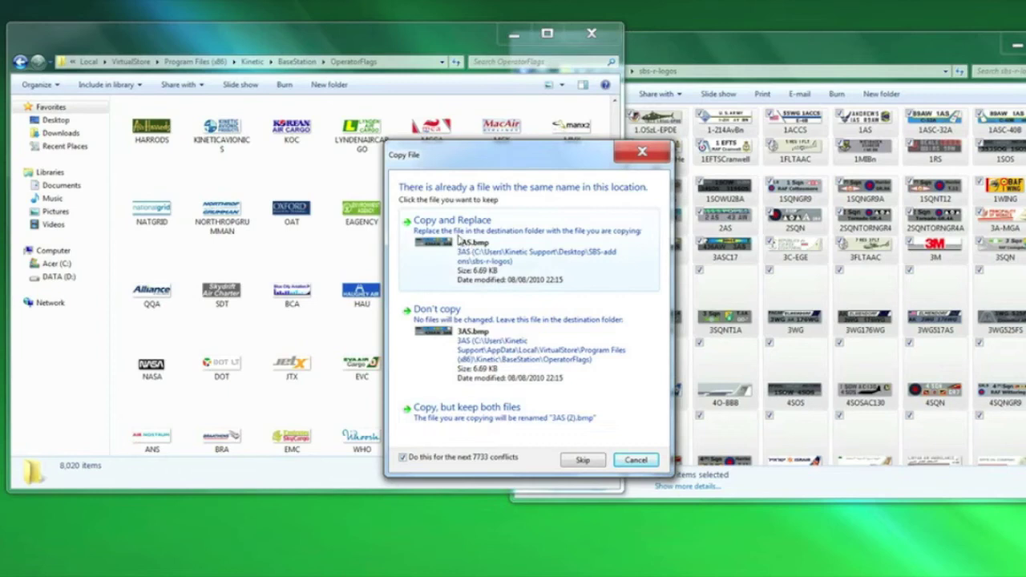
click(460, 239)
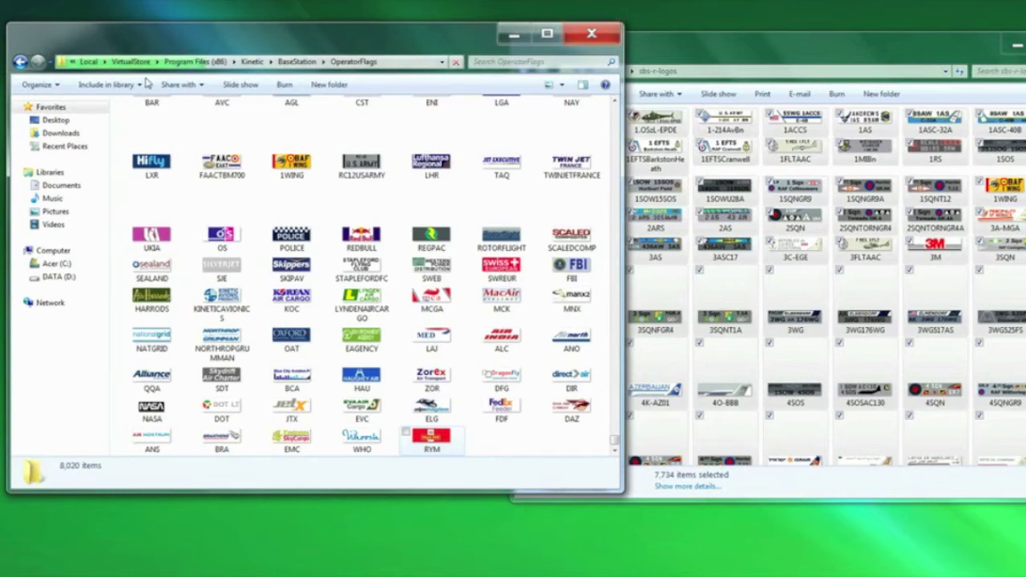
Return to SBS-add ons, open the Radio files folder, and copy all of its .rfq files.
click(741, 51)
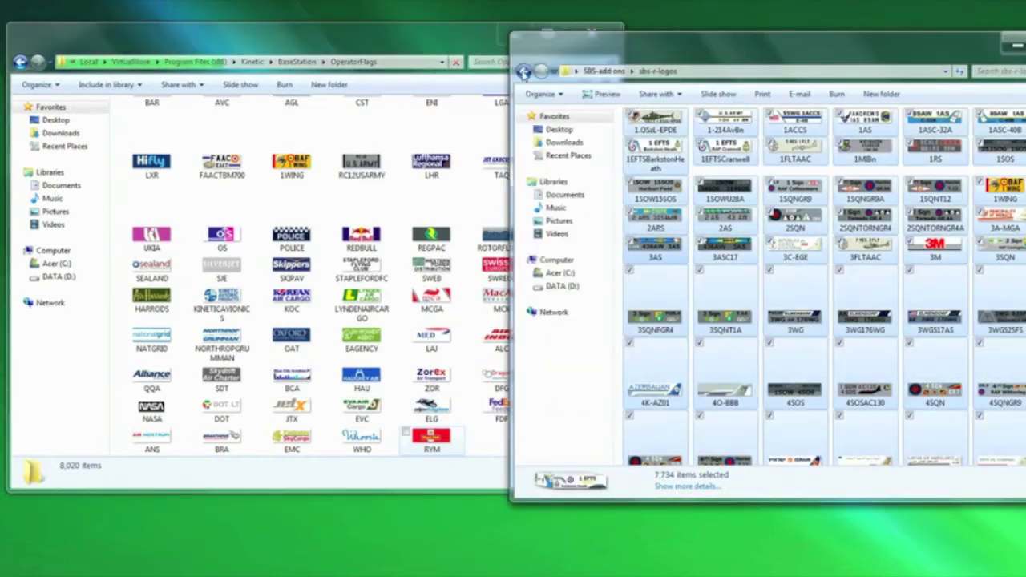
click(522, 71)
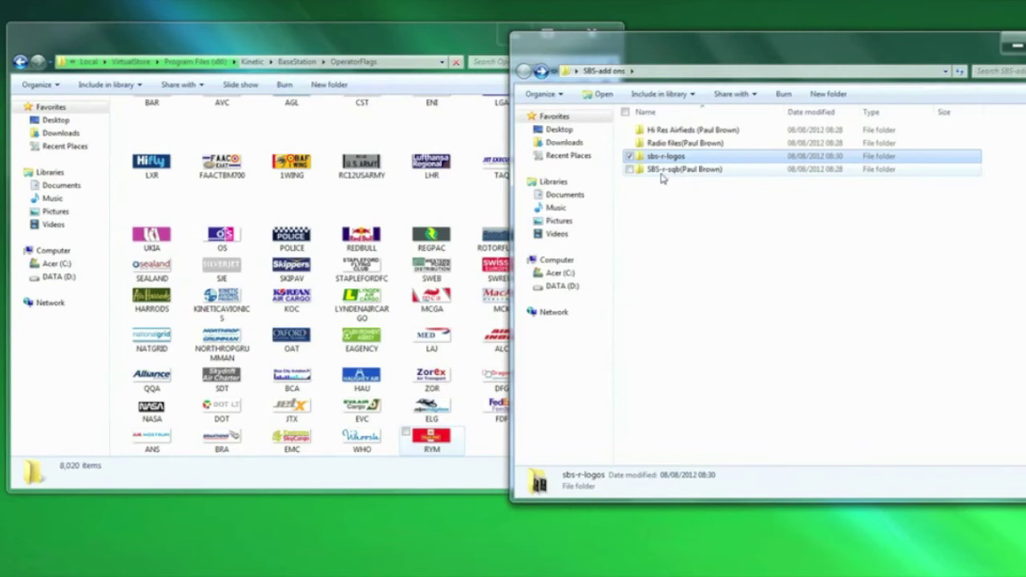
double_click(667, 142)
click(681, 54)
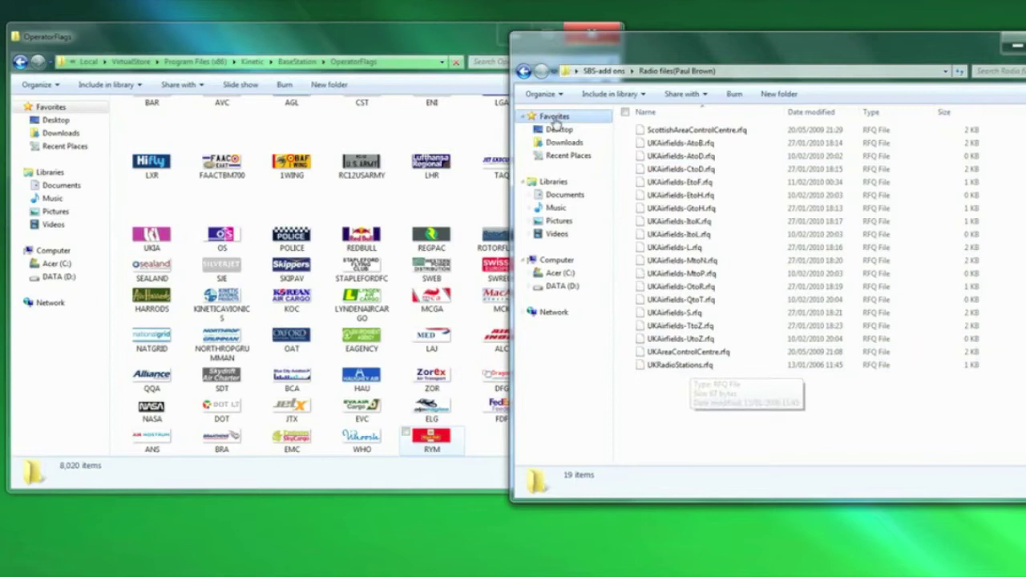
click(534, 96)
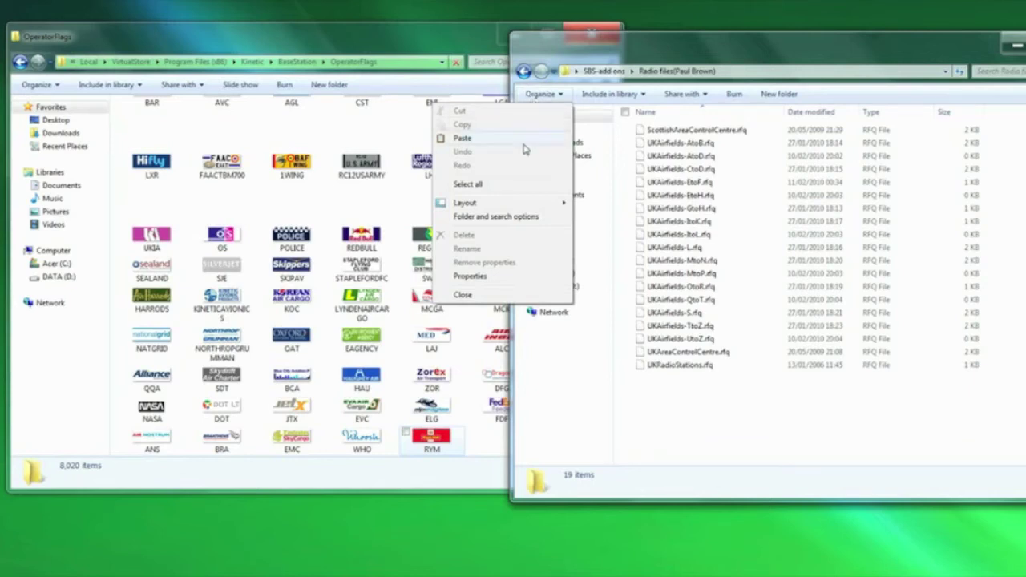
click(511, 185)
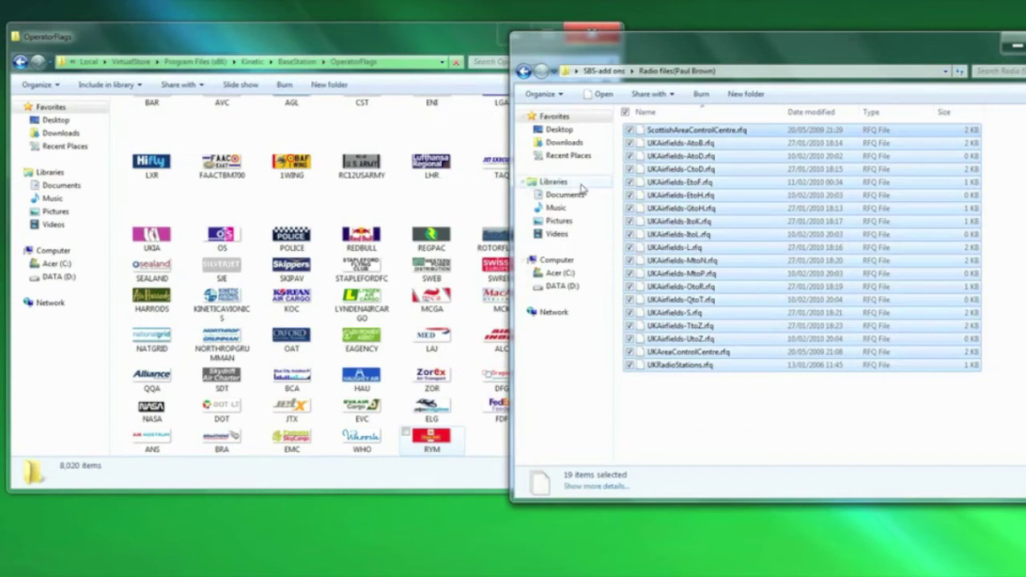
right_click(708, 170)
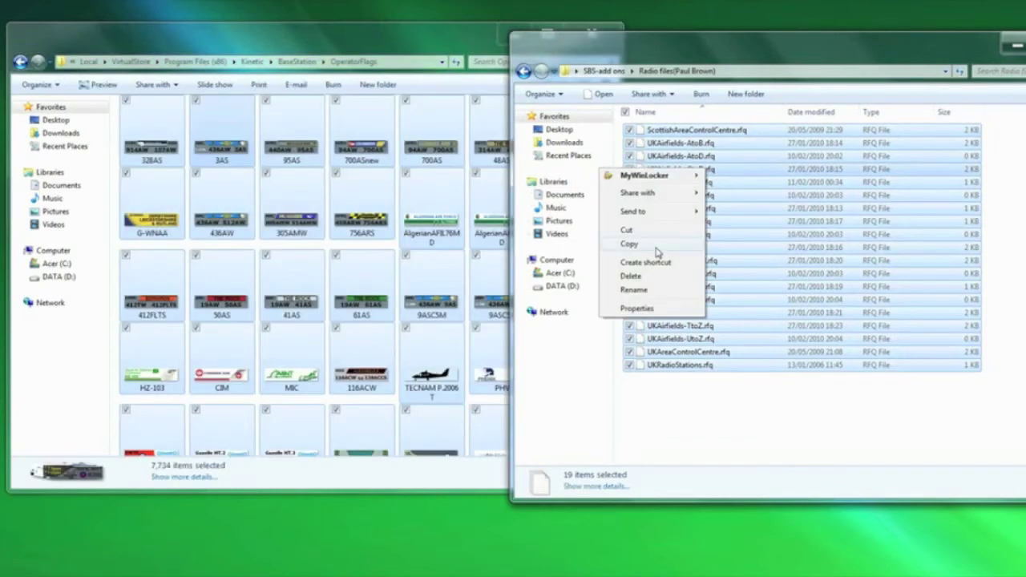
click(656, 246)
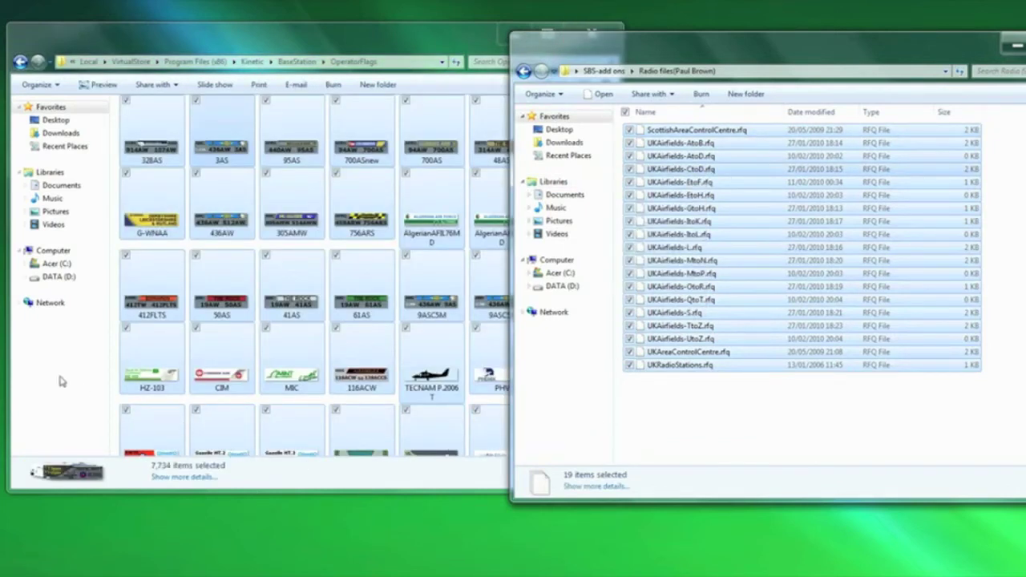
Return to the VirtualStore BaseStation folder and open Program Files (x86)\Kinetic\BaseStation\RadioFrequencies on drive C in a separate window.
click(60, 382)
click(20, 62)
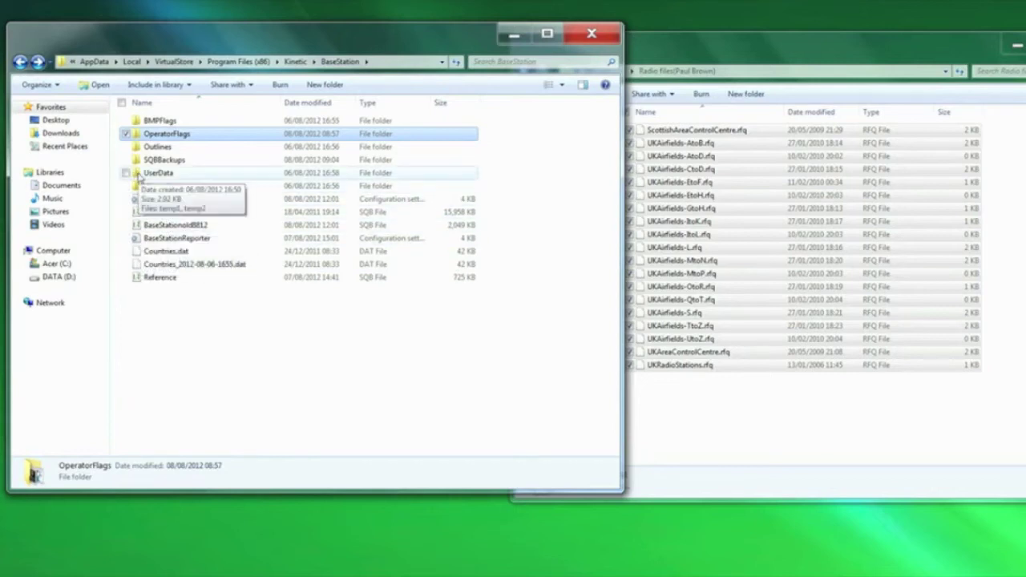
key(super)
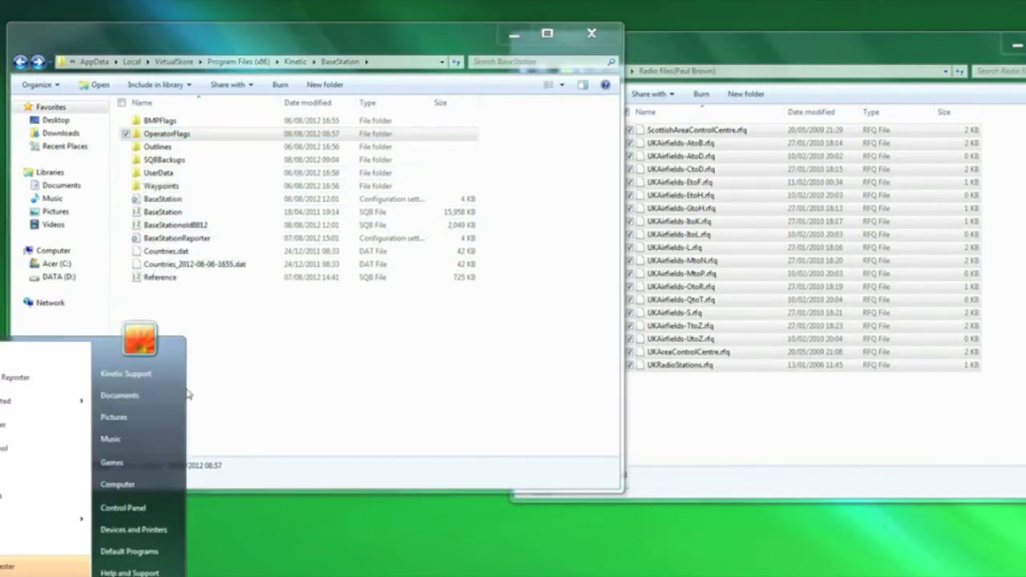
click(138, 487)
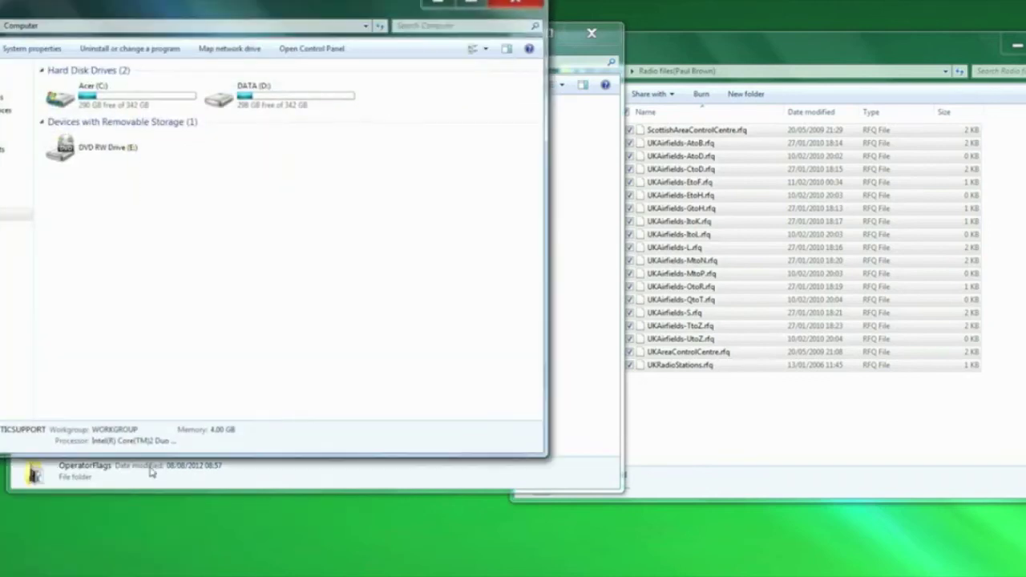
double_click(114, 100)
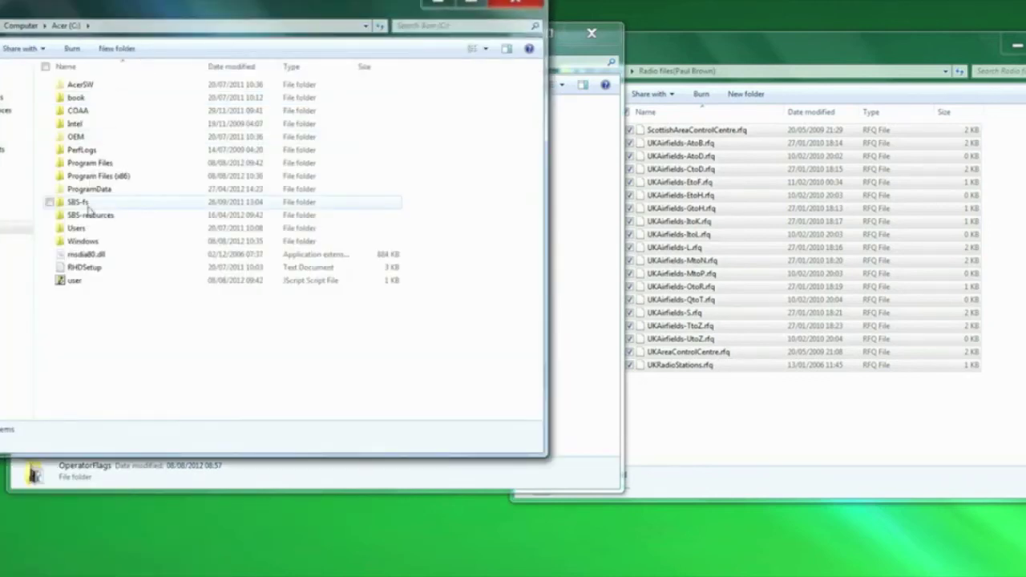
double_click(103, 176)
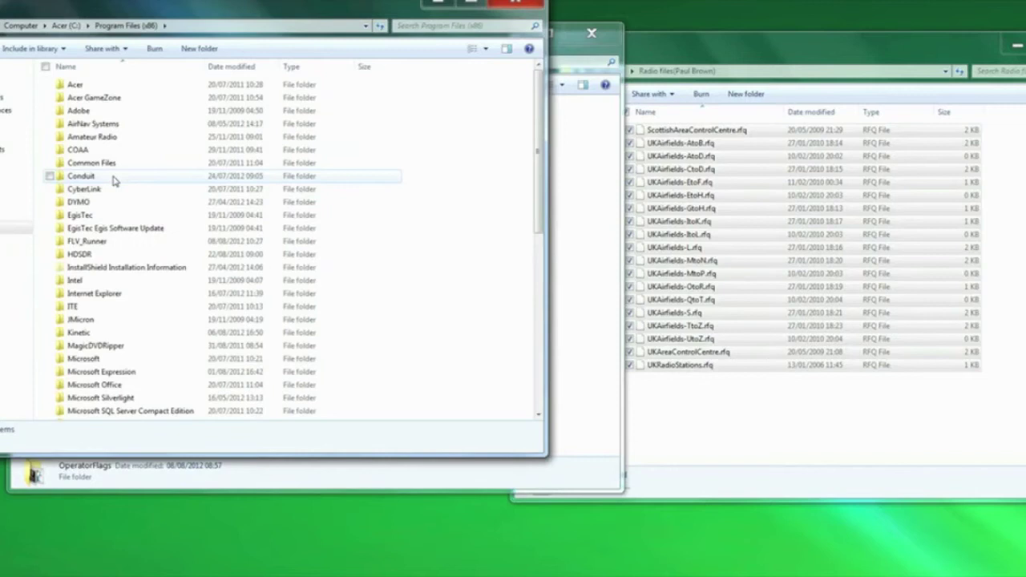
double_click(92, 332)
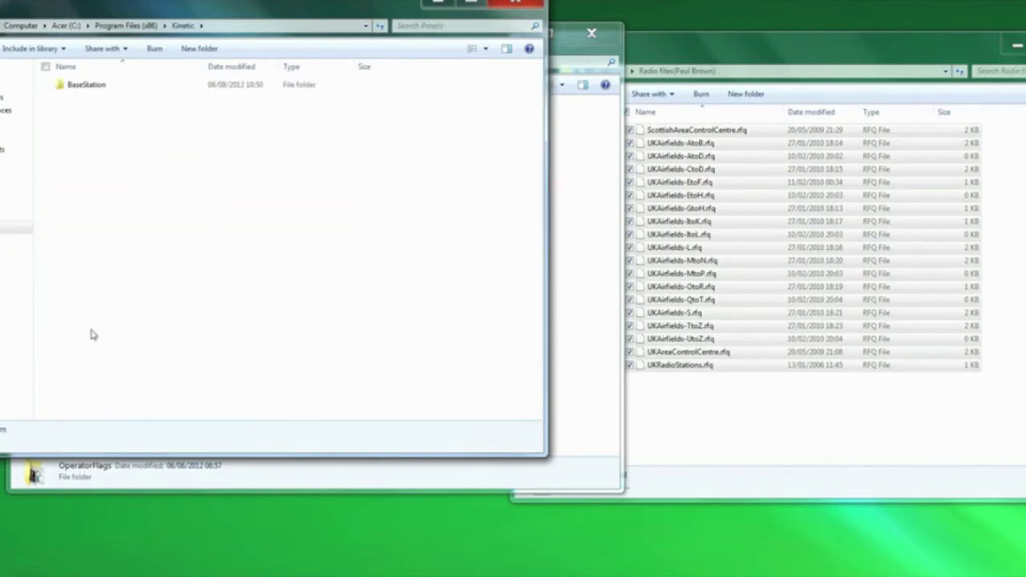
click(90, 86)
double_click(90, 87)
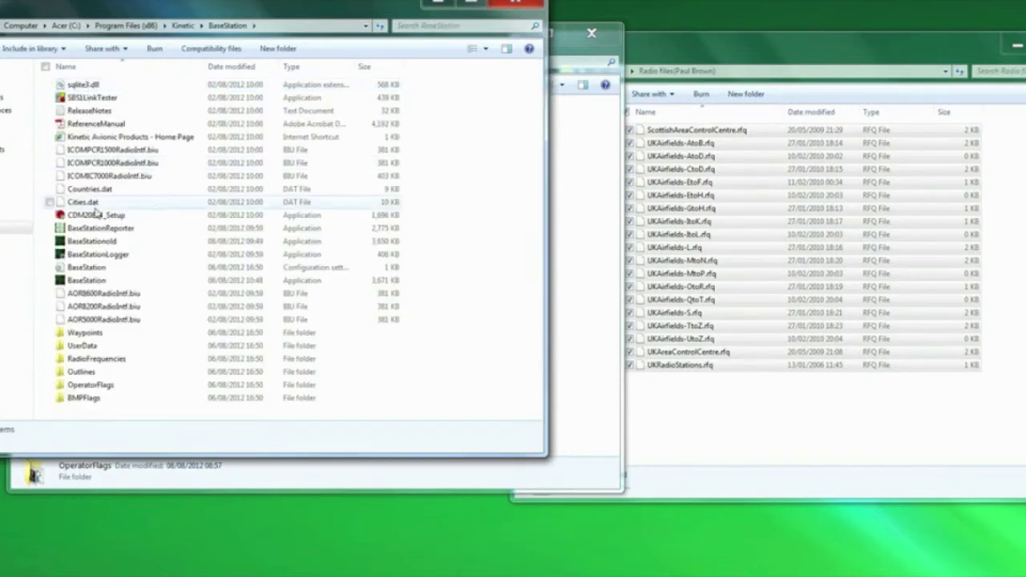
double_click(72, 361)
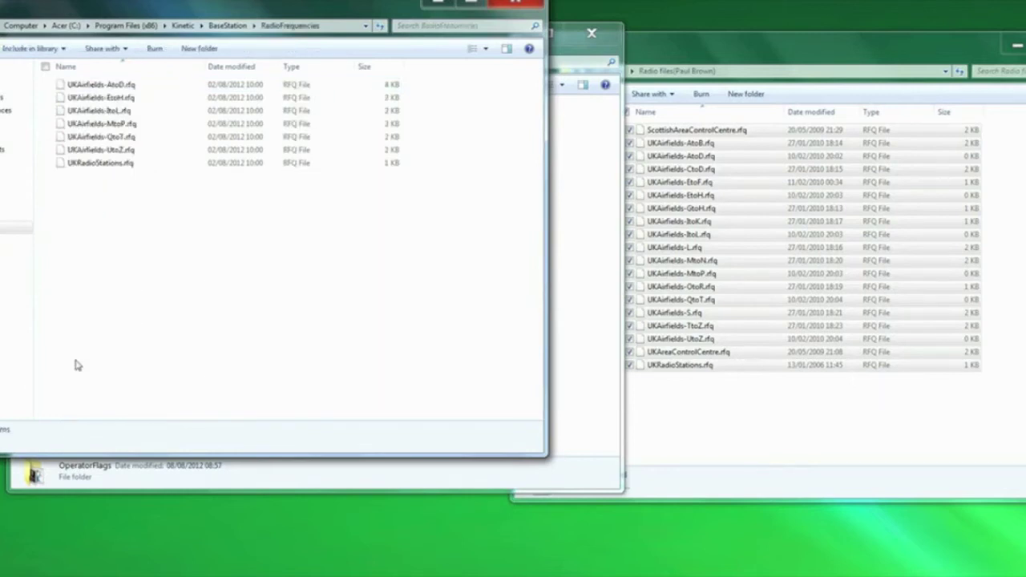
Paste the copied .rfq files into the RadioFrequencies folder, choosing Copy and Replace for all conflicts, and close that window.
right_click(110, 218)
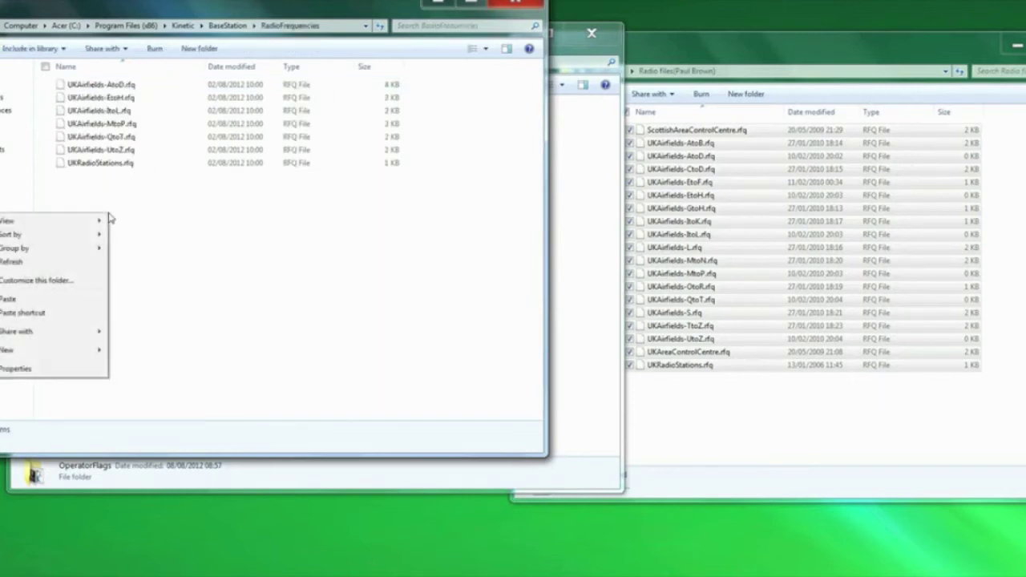
click(31, 303)
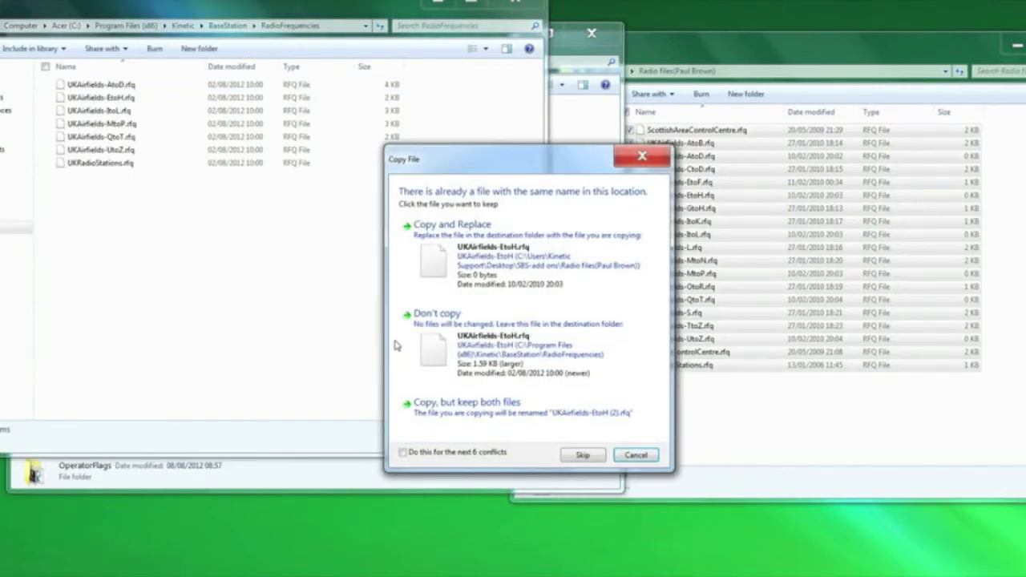
click(404, 452)
click(473, 241)
click(513, 362)
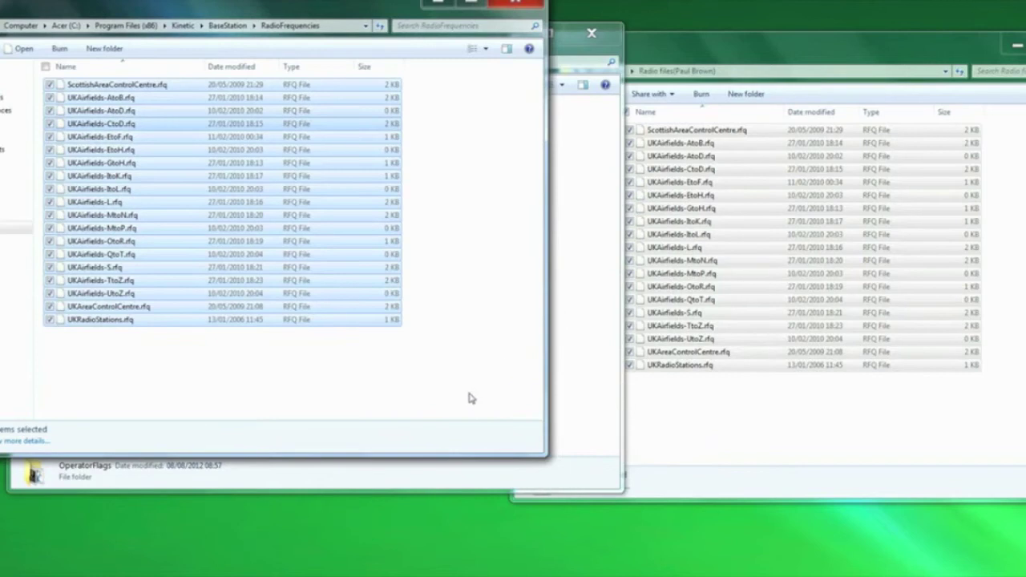
click(514, 4)
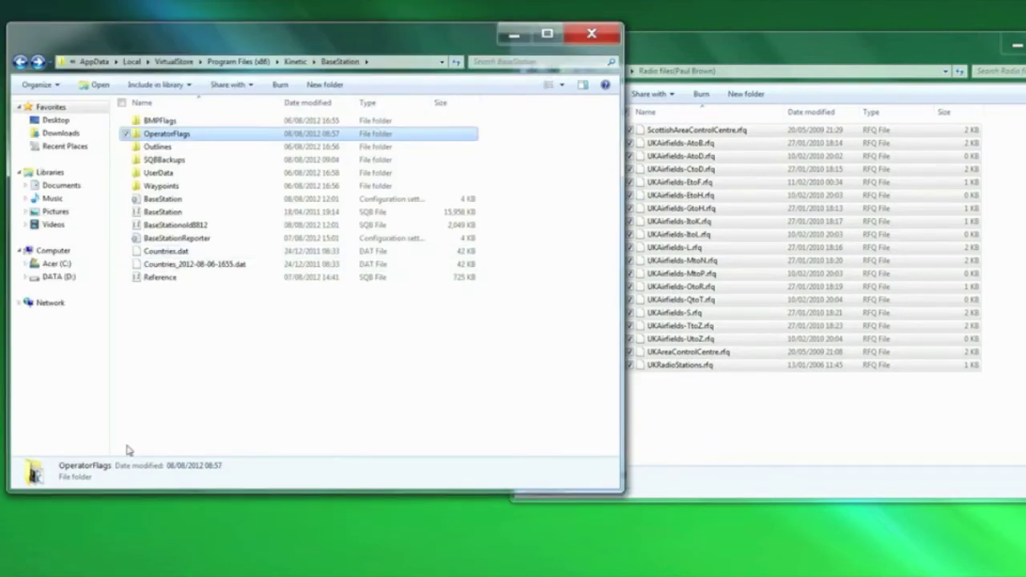
Review the location of the BaseStation folder under Program Files (x86)\Kinetic on drive C, and close its window.
key(super)
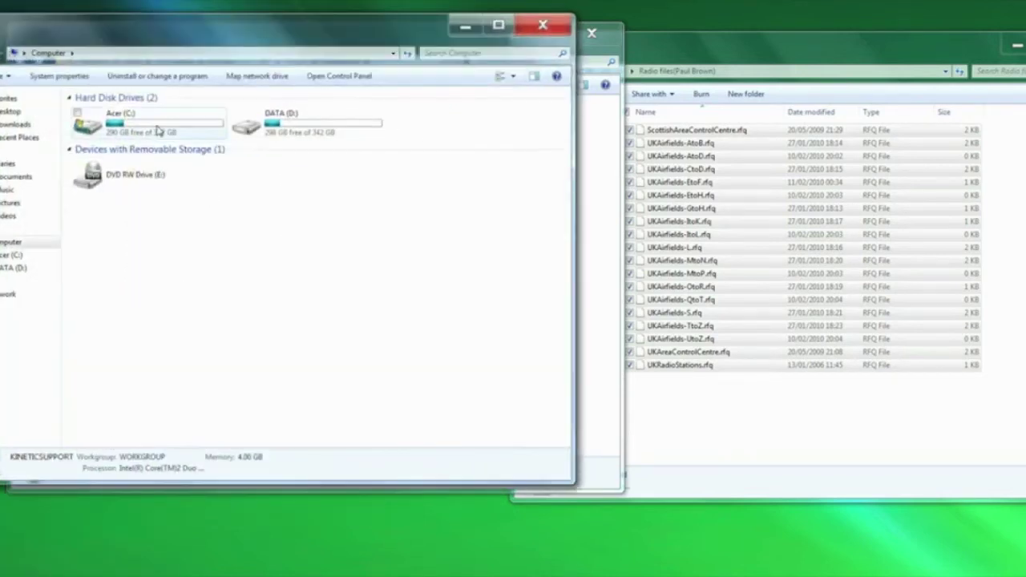
double_click(155, 130)
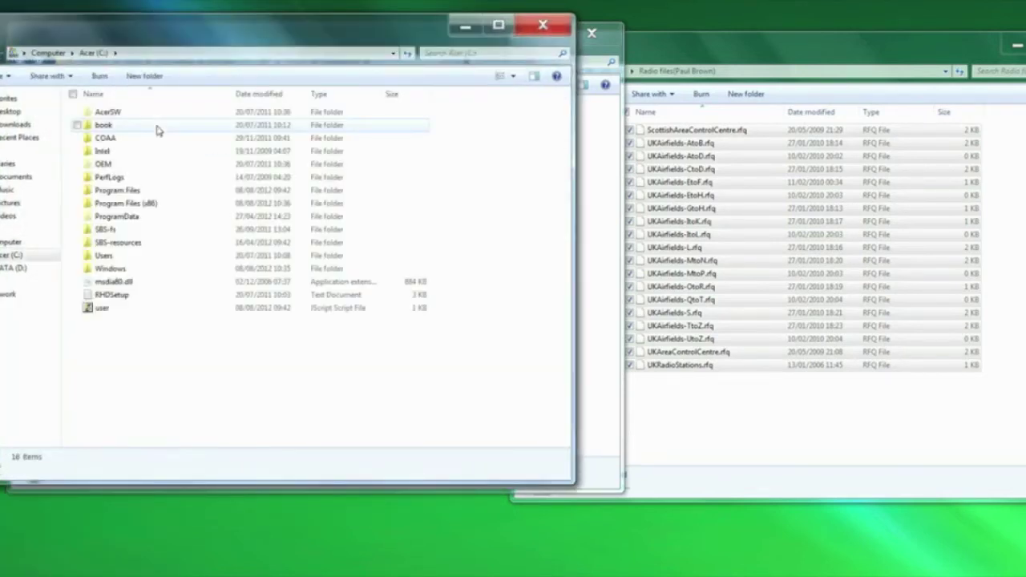
double_click(132, 206)
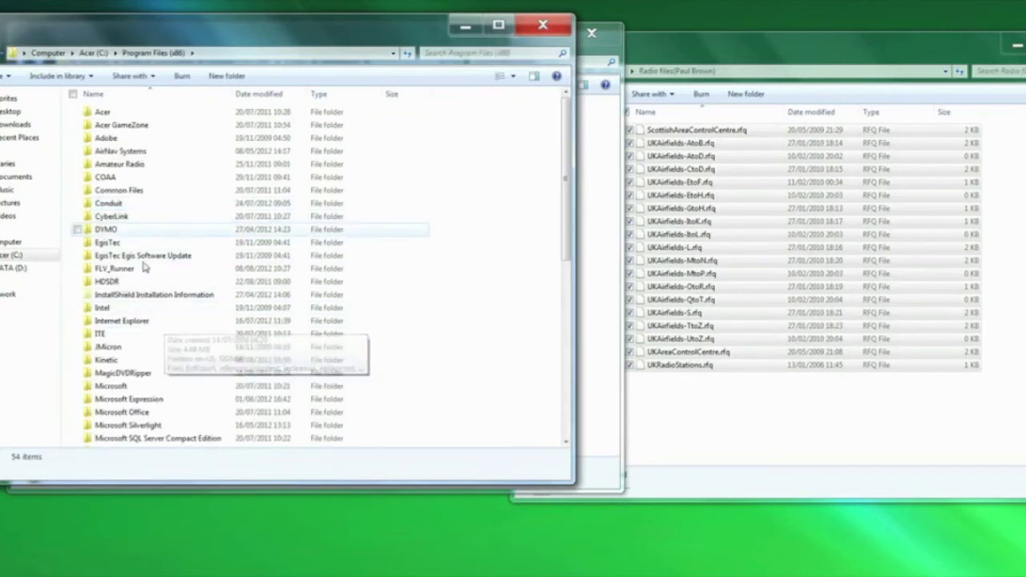
double_click(132, 362)
double_click(137, 113)
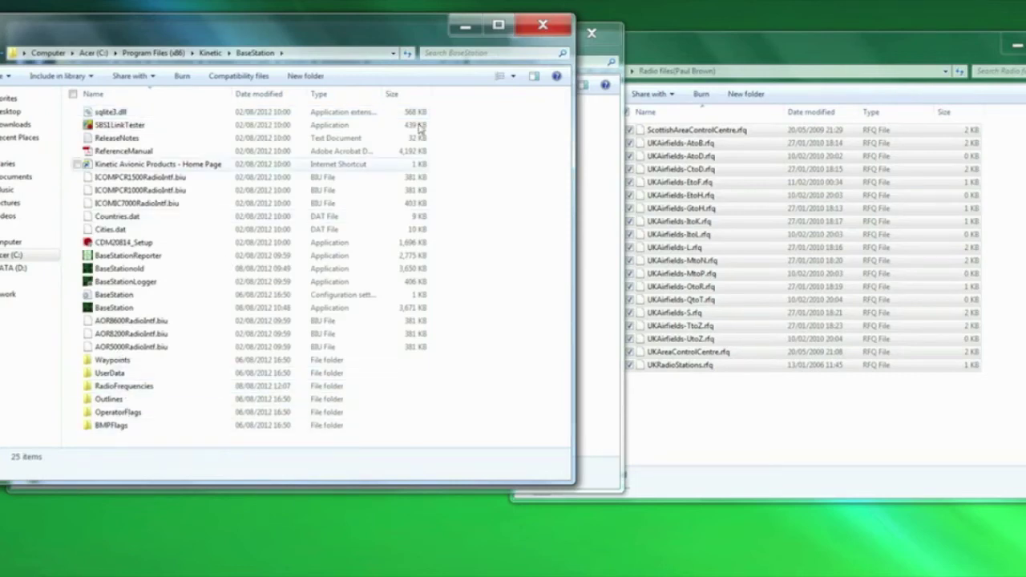
click(542, 25)
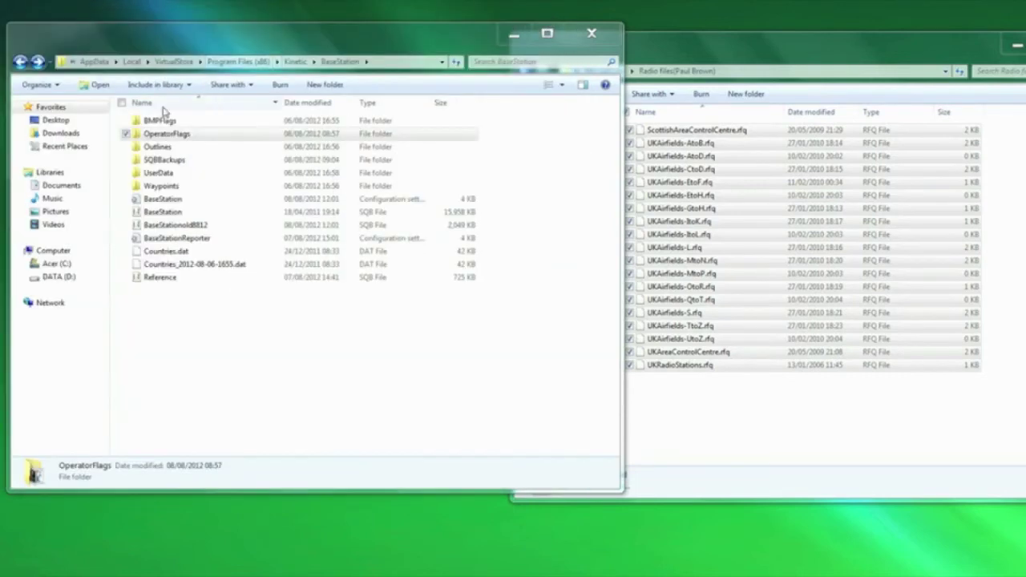
Go back to SBS-add ons, open the Elstree folder within the high-resolution Airfields collection, and copy all three of its outline files.
click(179, 45)
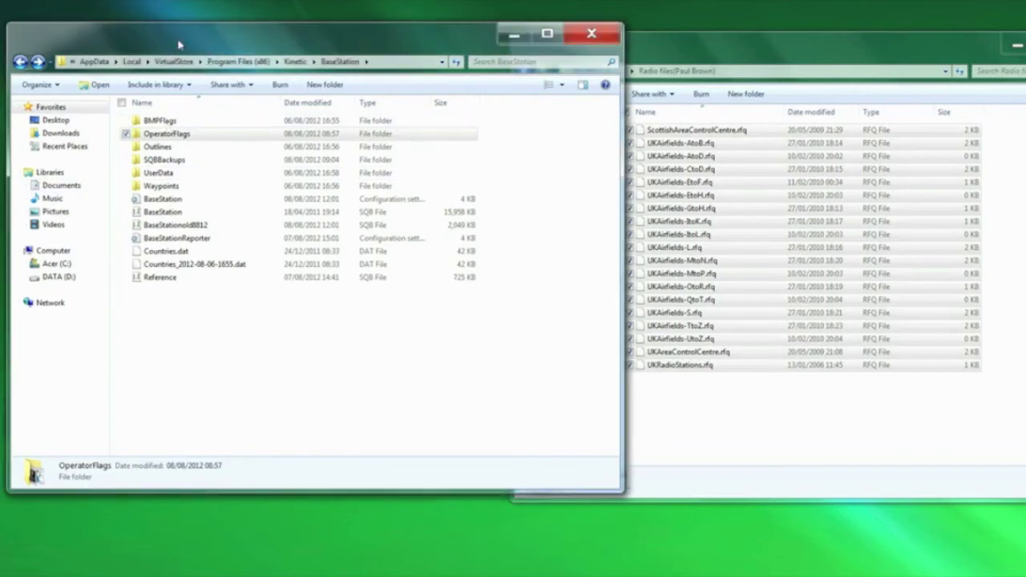
click(731, 50)
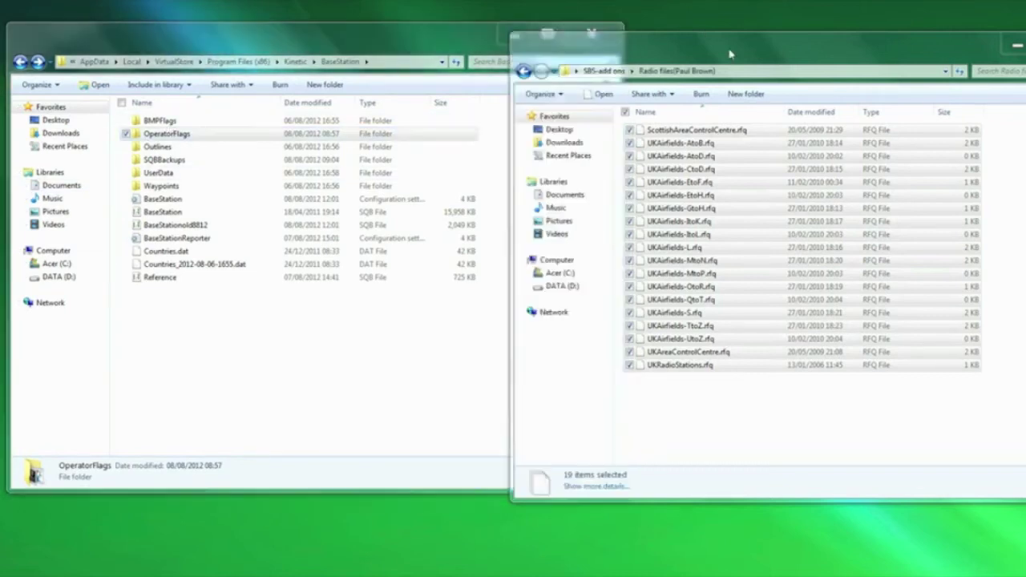
click(523, 72)
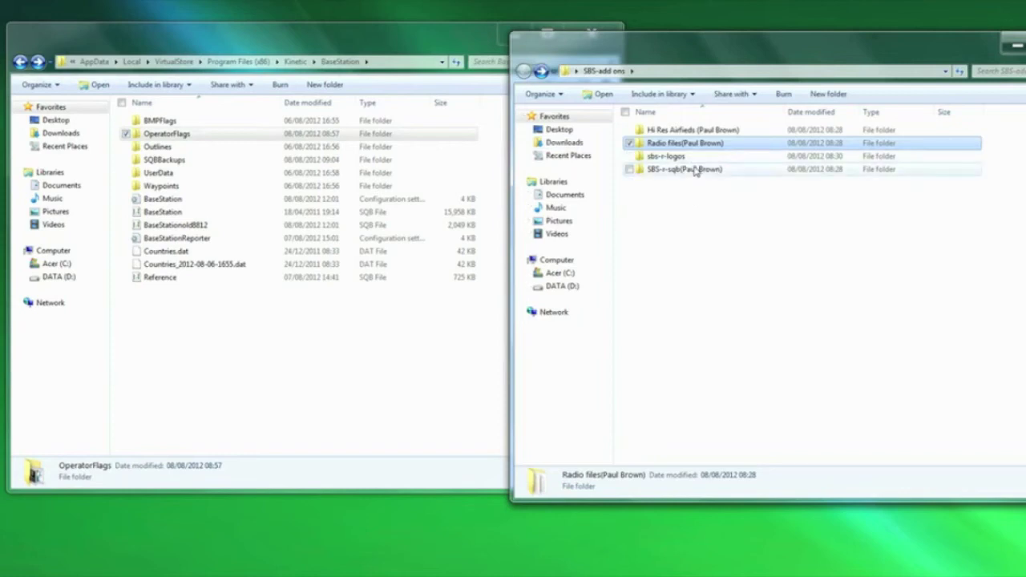
double_click(680, 131)
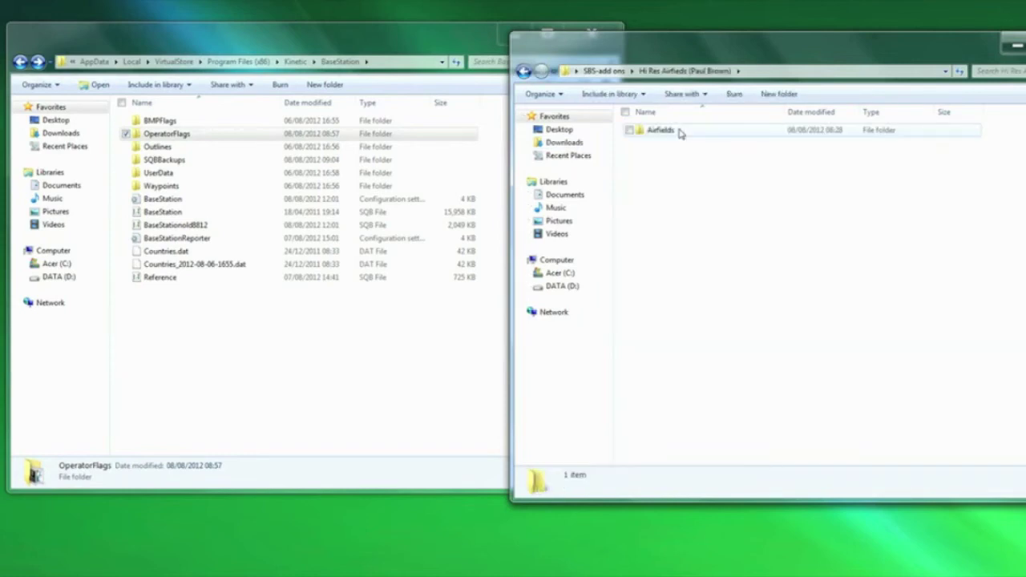
double_click(662, 130)
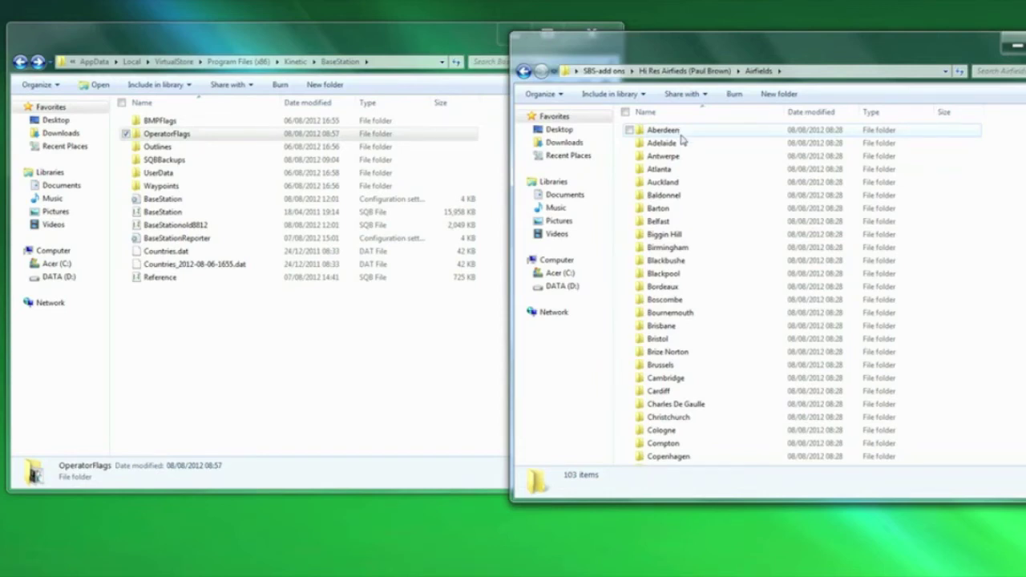
scroll(922, 160, down, 5)
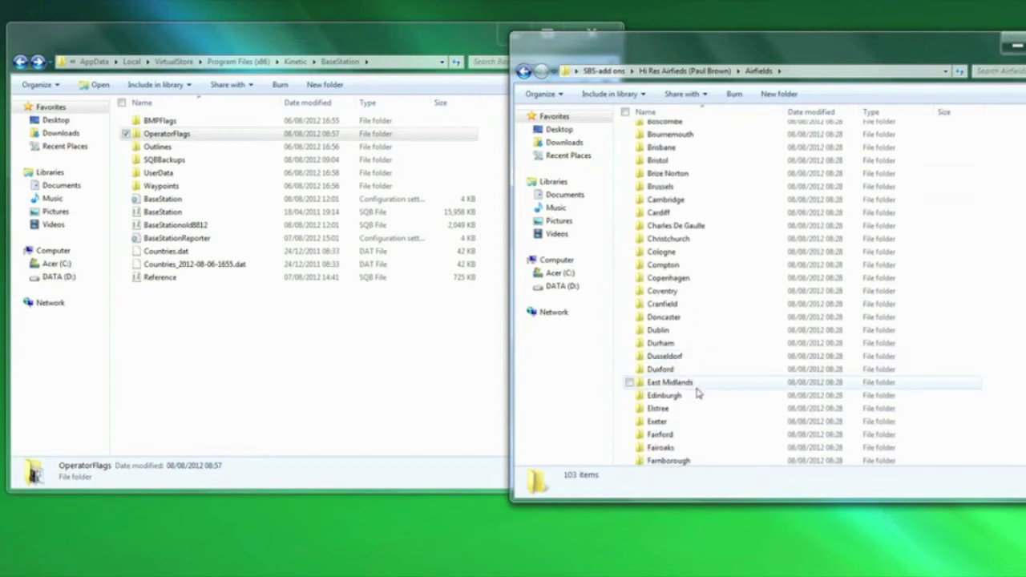
double_click(681, 409)
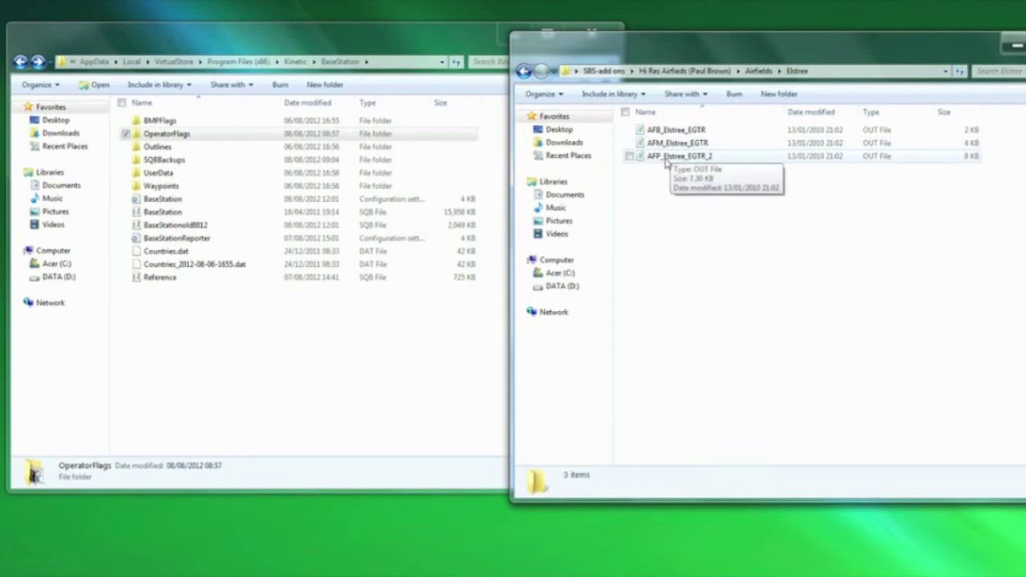
key(ctrl+a)
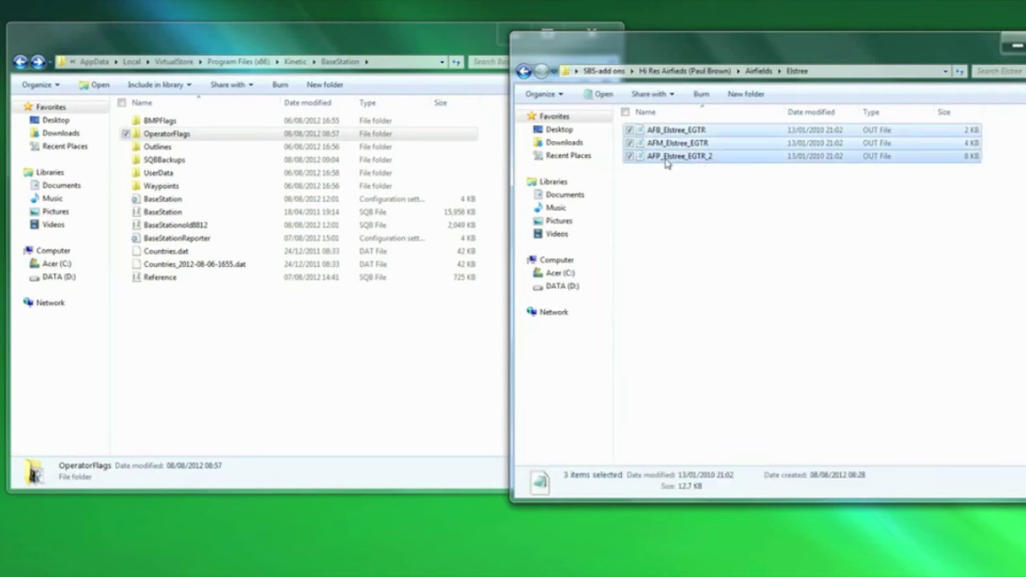
right_click(666, 164)
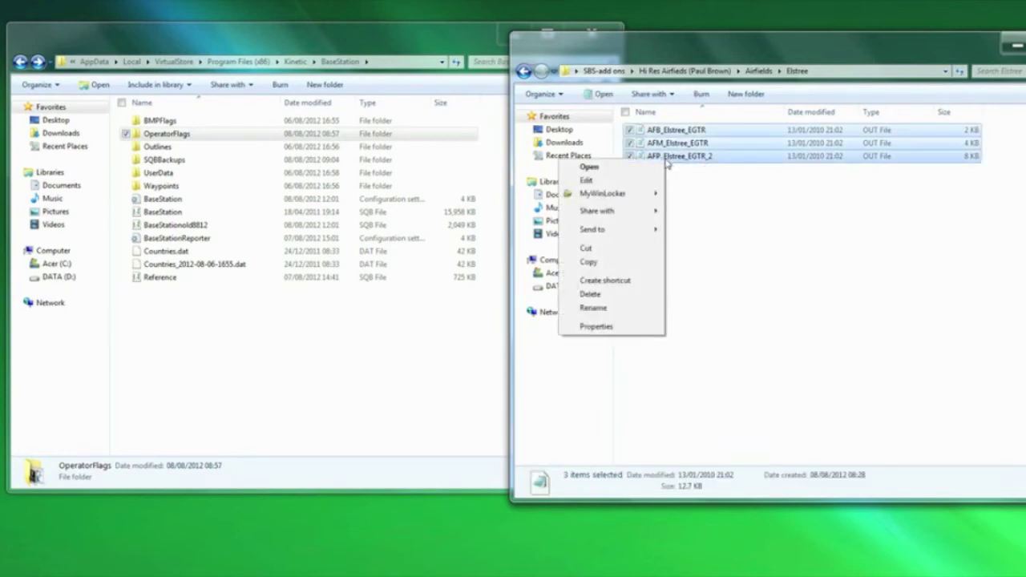
click(624, 260)
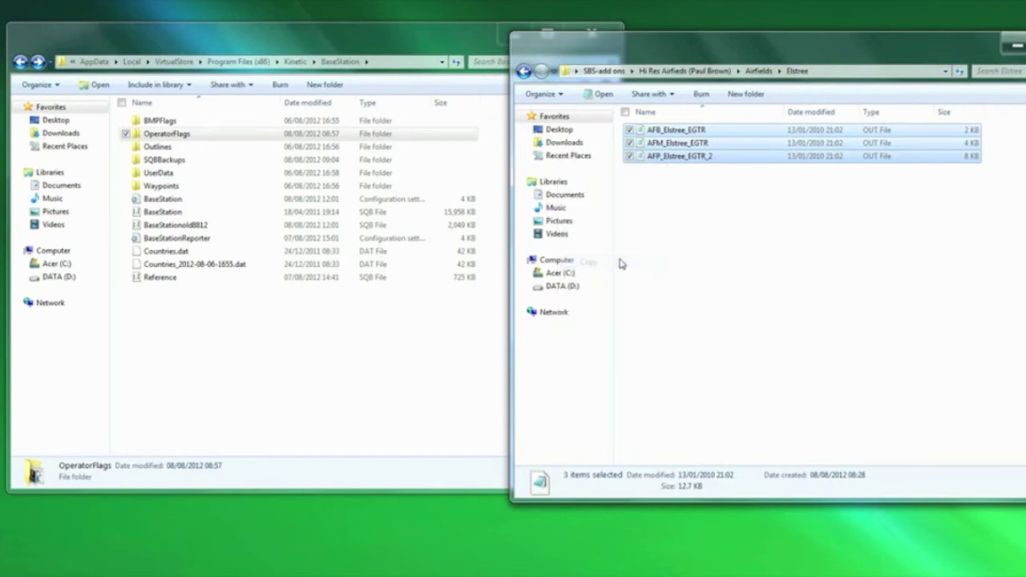
Paste the Elstree outline files into the VirtualStore BaseStation Outlines folder and close the window.
double_click(173, 148)
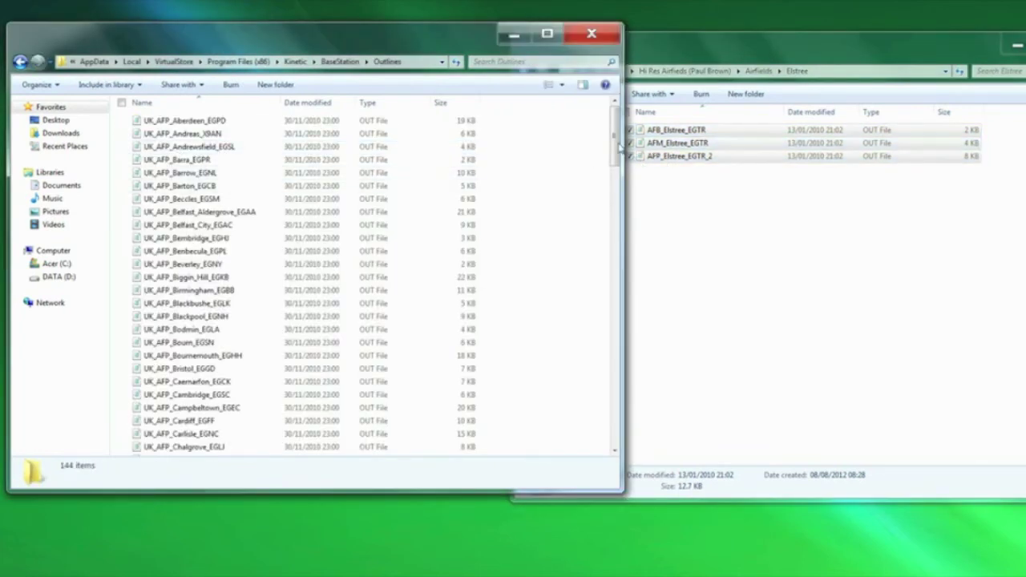
drag(614, 132, 523, 576)
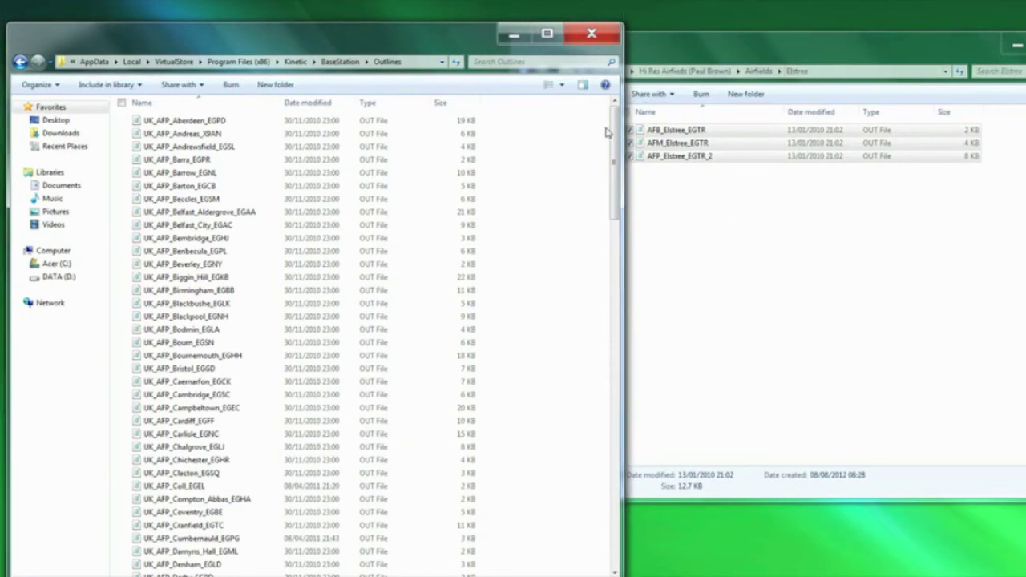
right_click(548, 166)
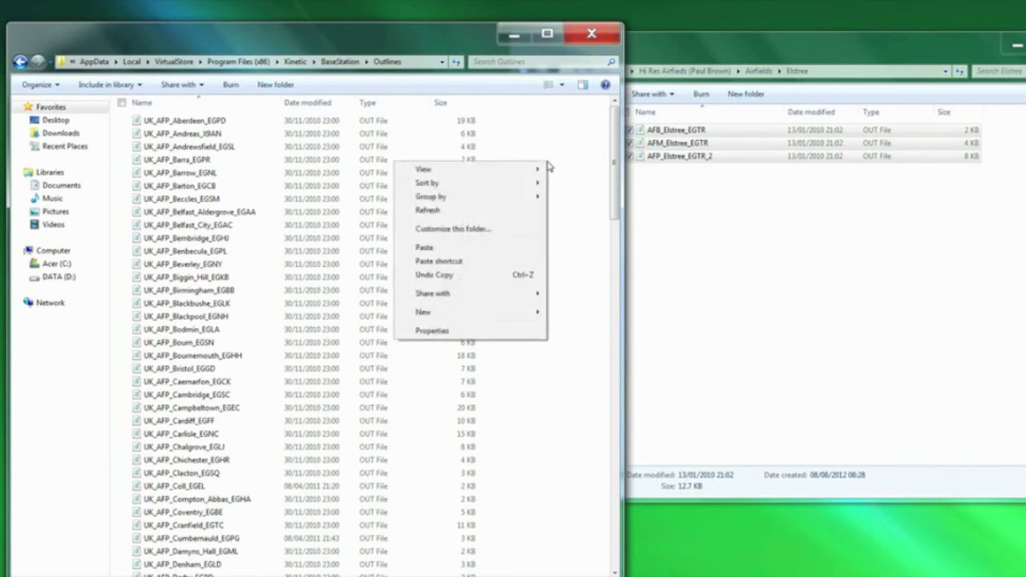
click(510, 249)
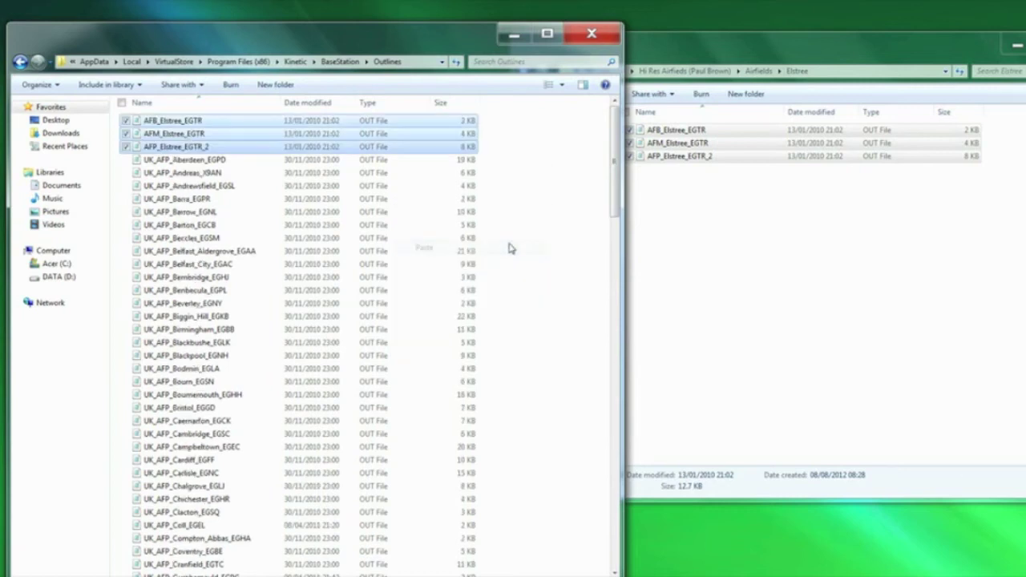
click(593, 36)
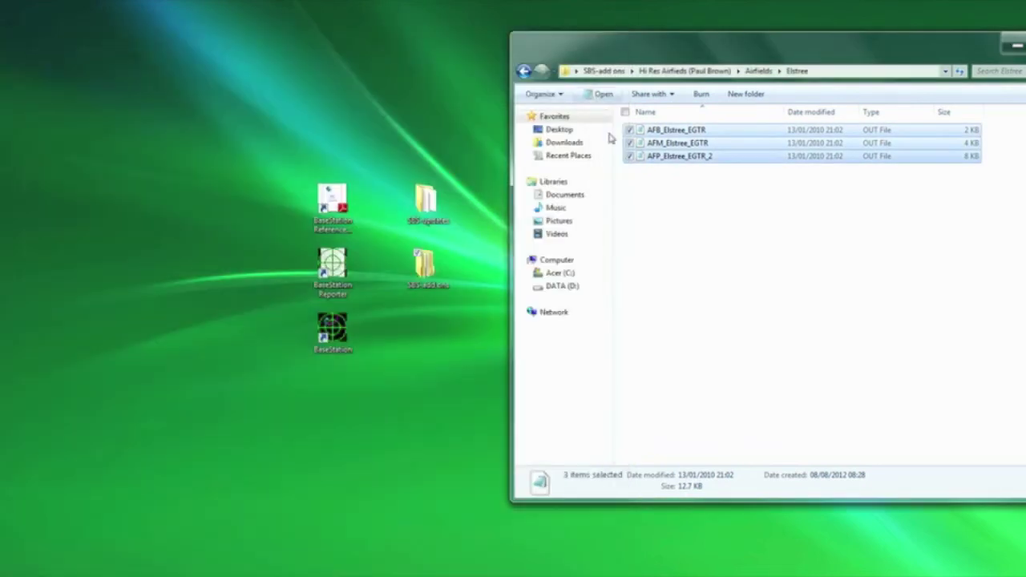
Go back to the Airfields folder and open the Dusseldorf folder.
click(523, 72)
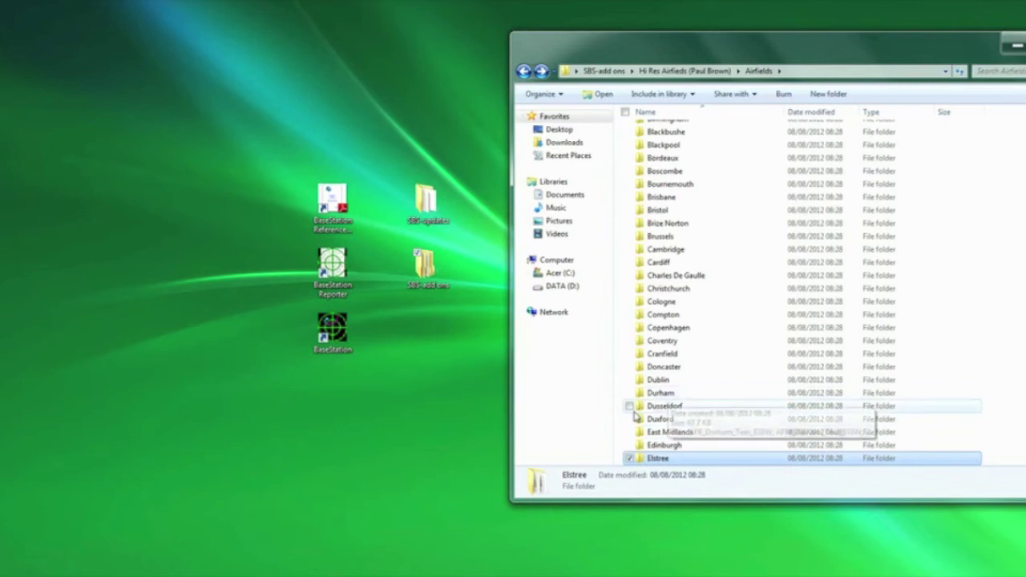
double_click(667, 409)
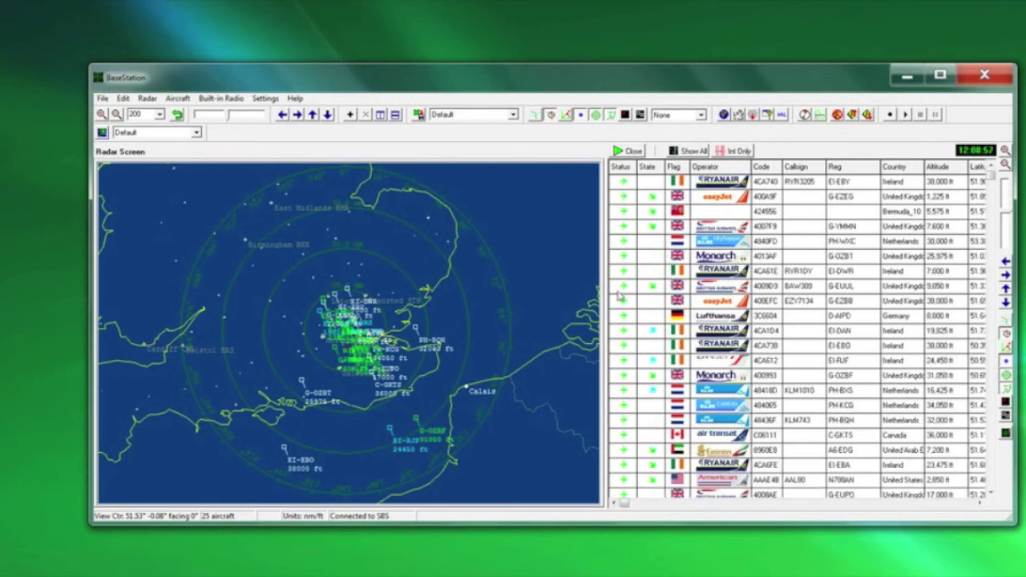
Centre the radar screen on Elstree and enlarge it to a zoom of 1 to examine the airfield's high-resolution outlines.
drag(306, 284, 447, 376)
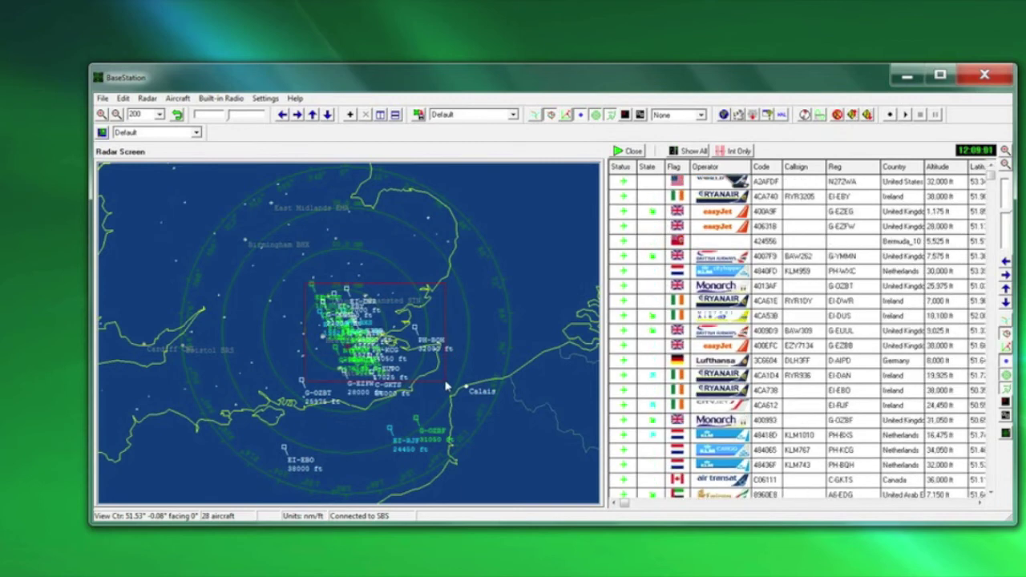
click(447, 387)
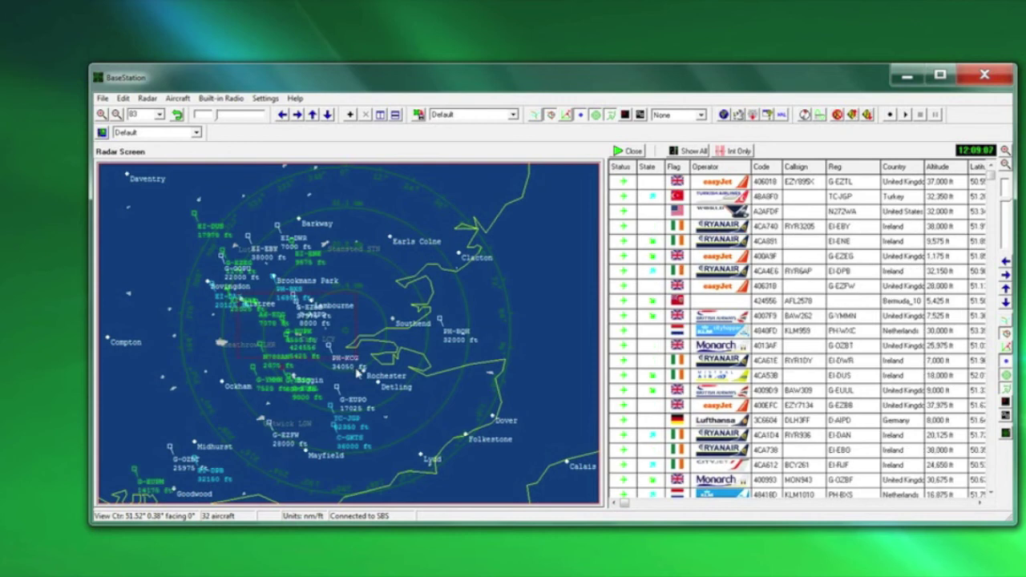
scroll(356, 371, up, 5)
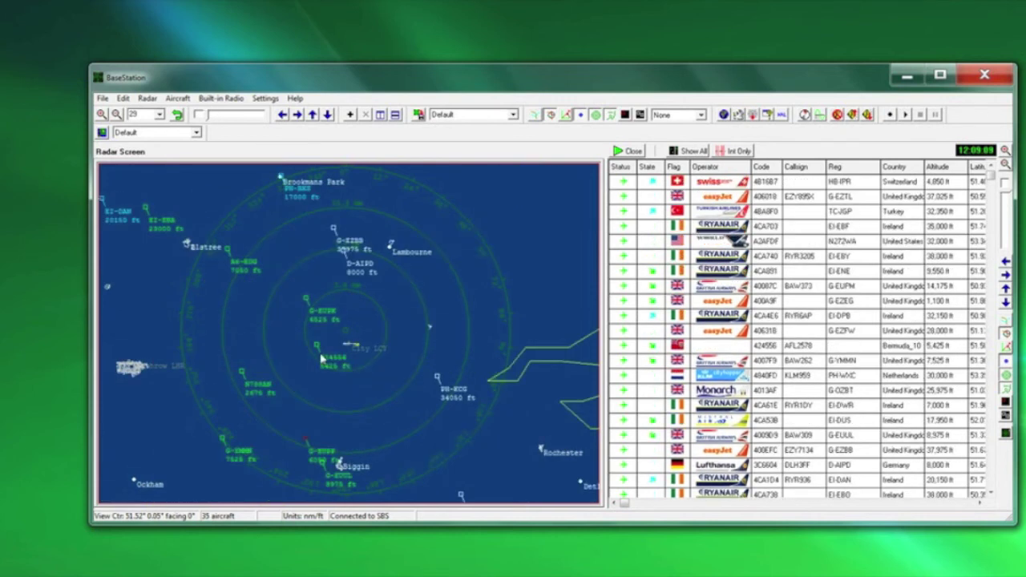
right_click(190, 243)
click(235, 418)
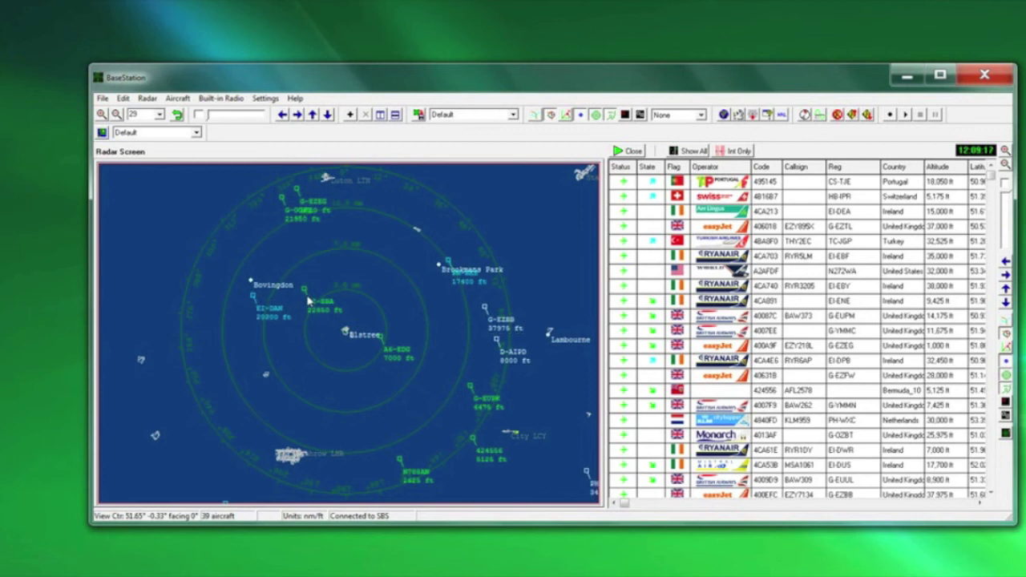
scroll(389, 383, up, 5)
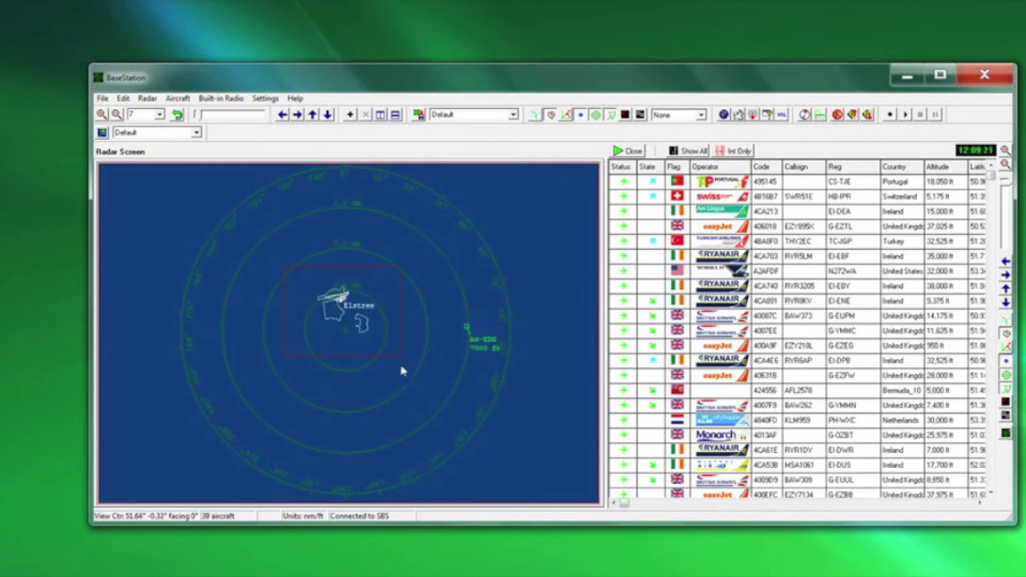
scroll(401, 370, up, 3)
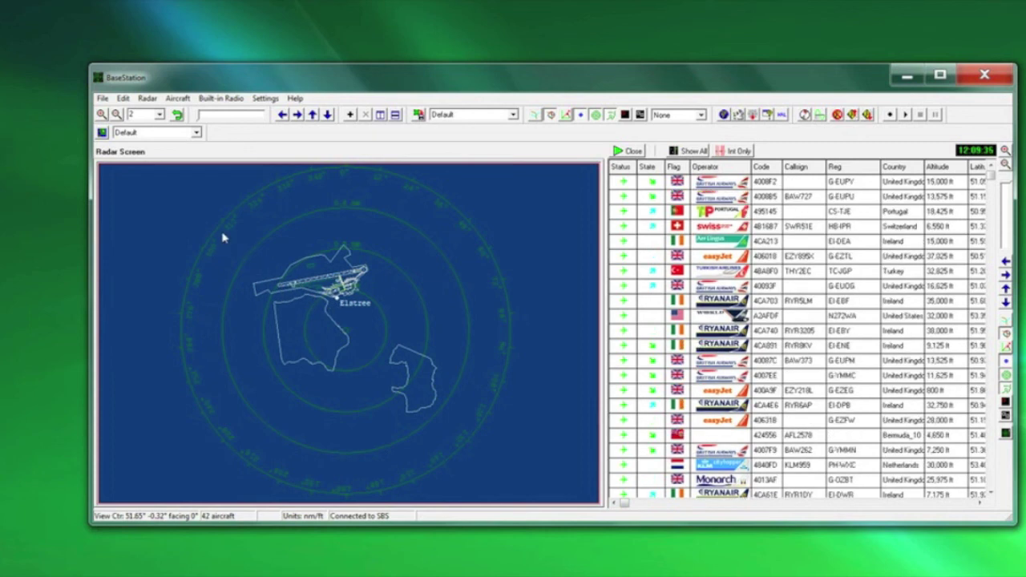
scroll(440, 312, up, 1)
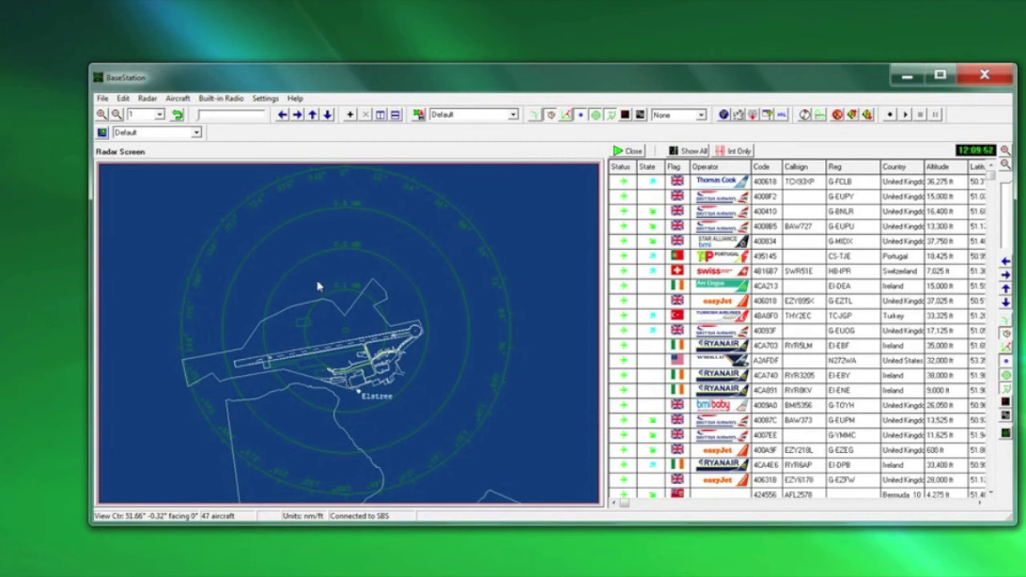
Set the radar screen's zoom to 50 to view the wider area around Elstree.
click(160, 115)
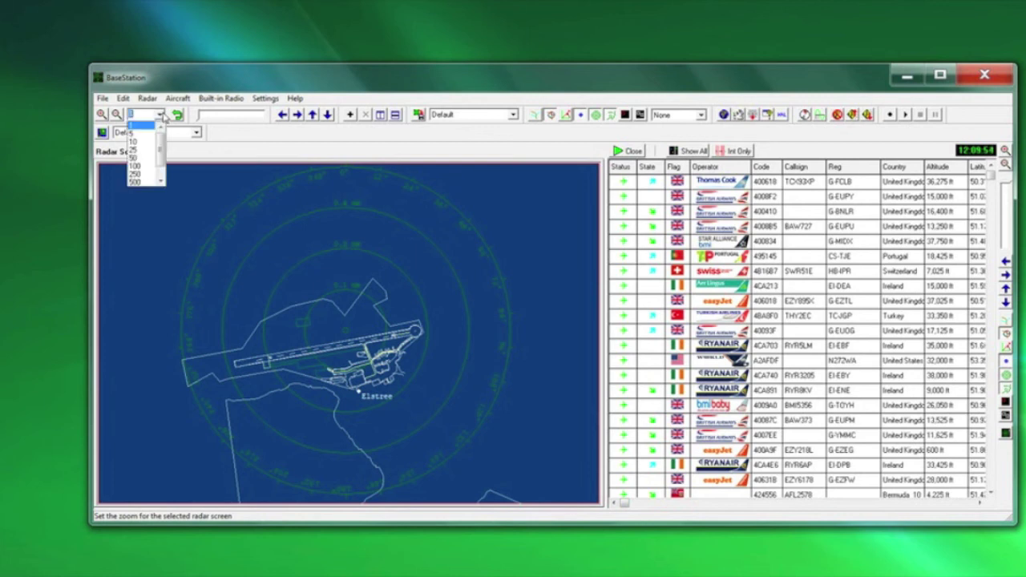
click(138, 162)
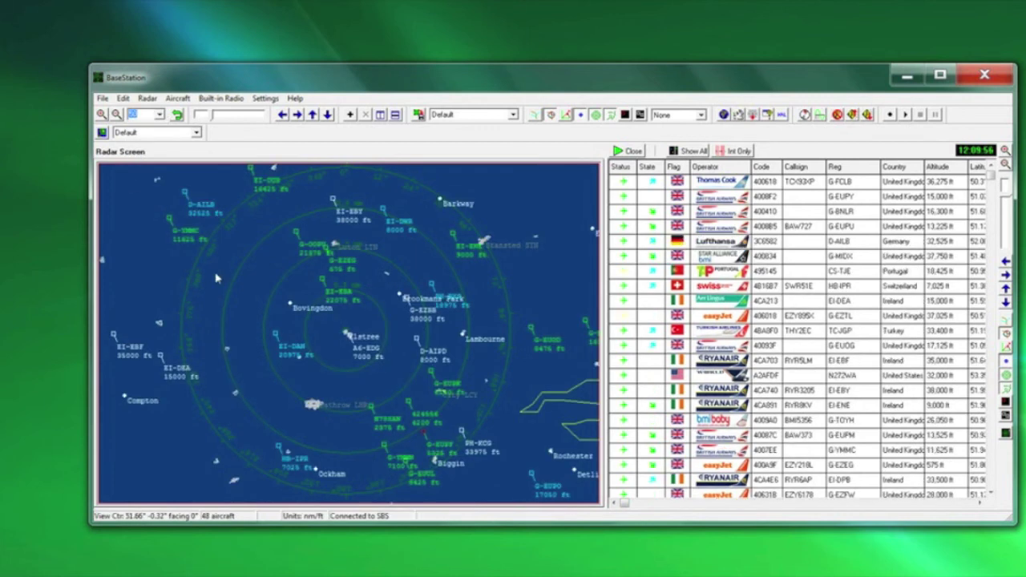